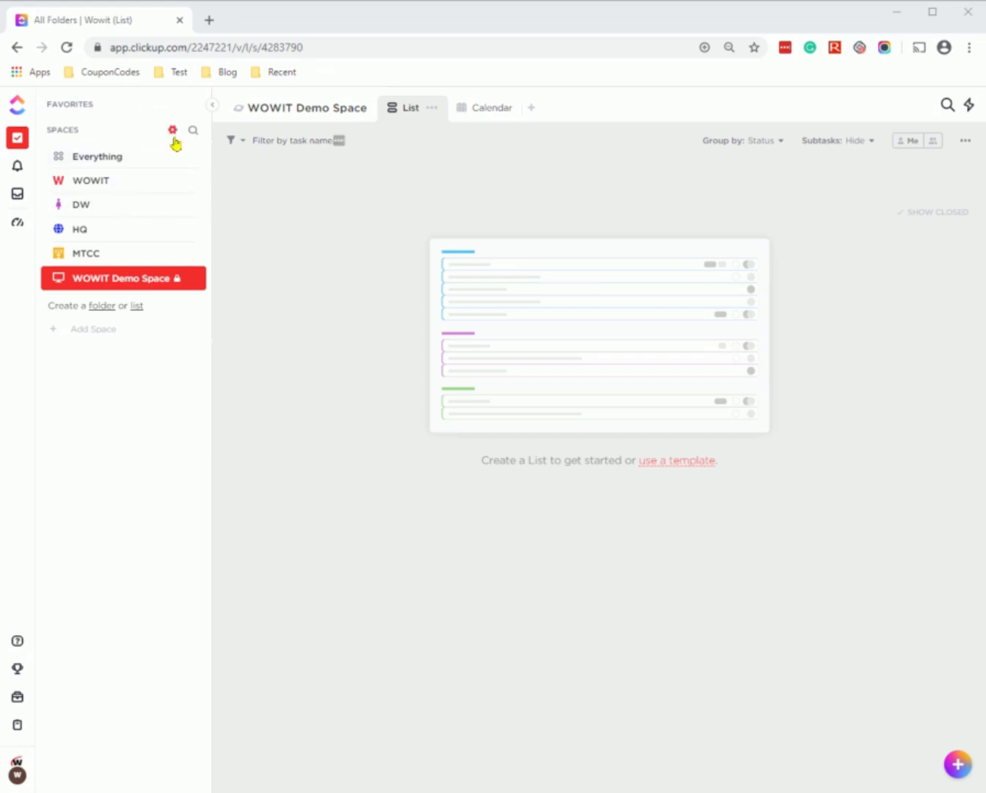
# Check the sidebar's layout size and style settings and close them with Compact and Modern selected
pyautogui.click(174, 133)
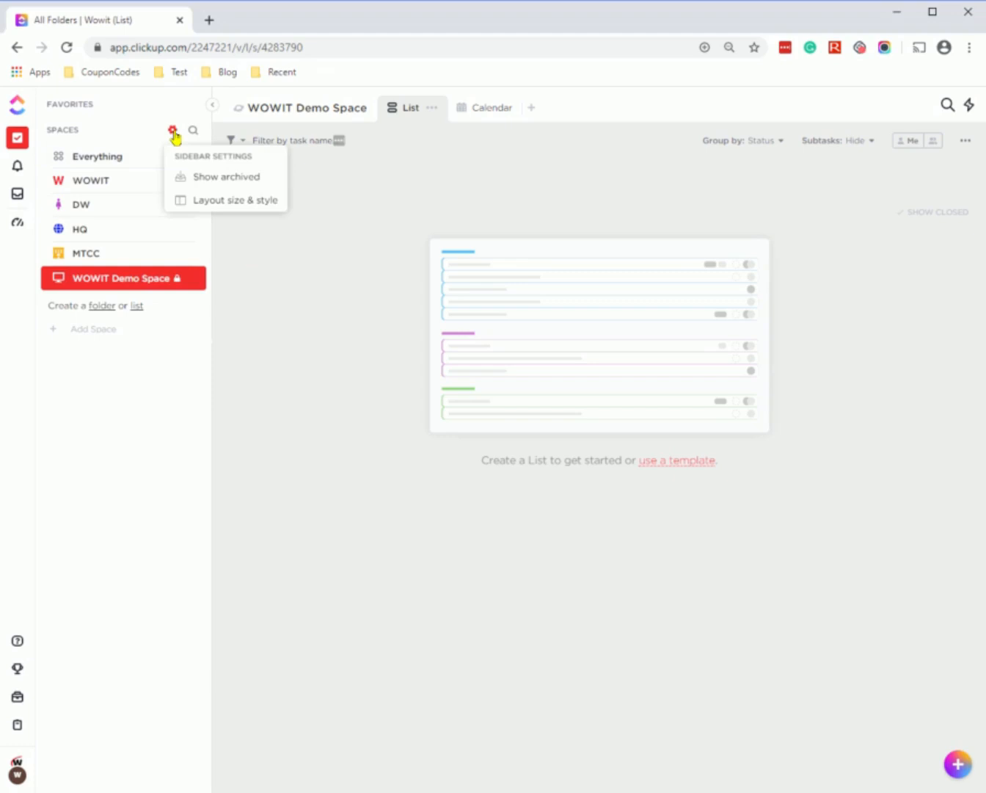
pyautogui.click(251, 208)
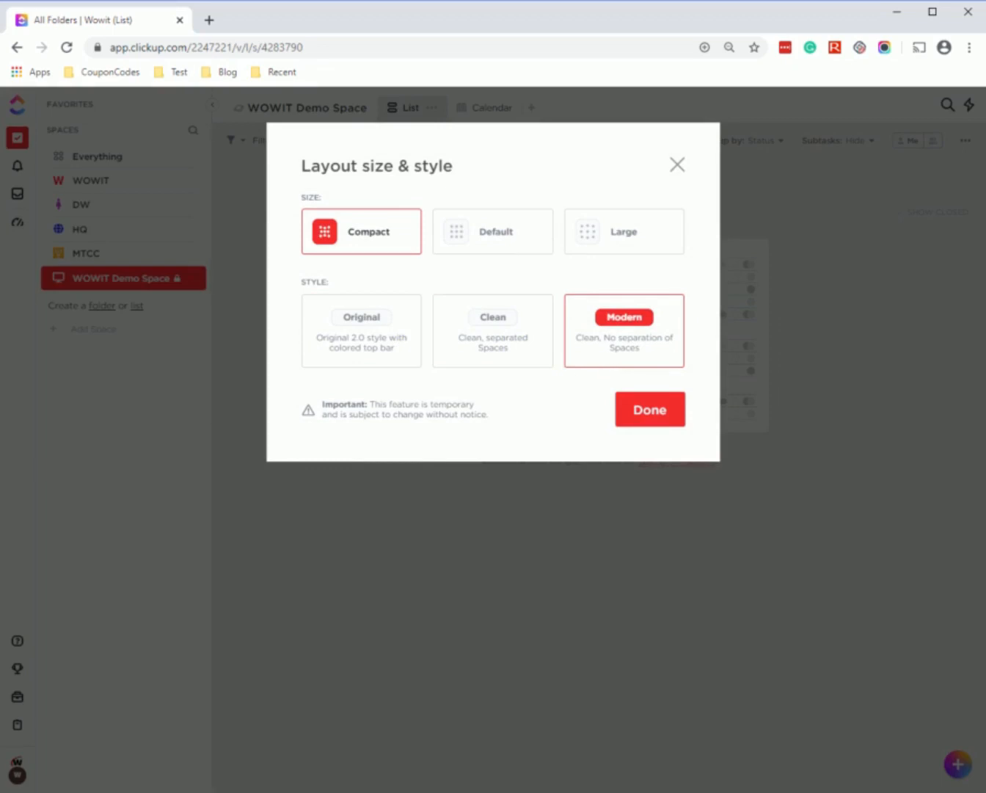
pyautogui.click(650, 410)
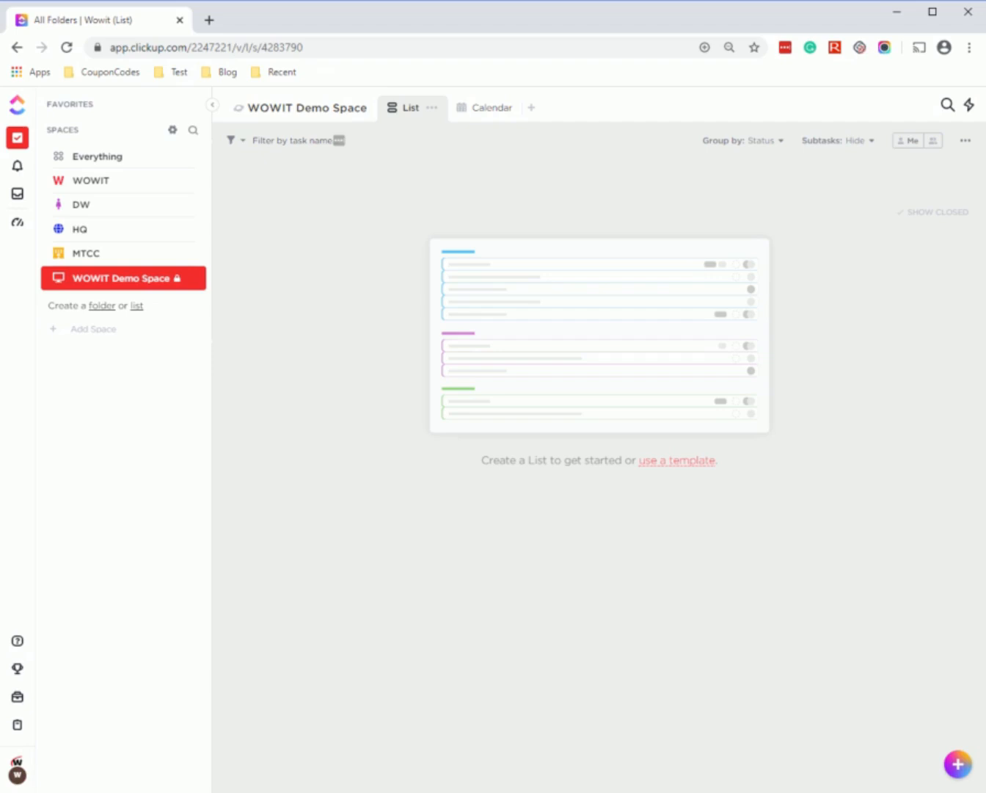
# Start a new data import from the workspace's Import/Export settings with CSV File as the source
pyautogui.click(17, 774)
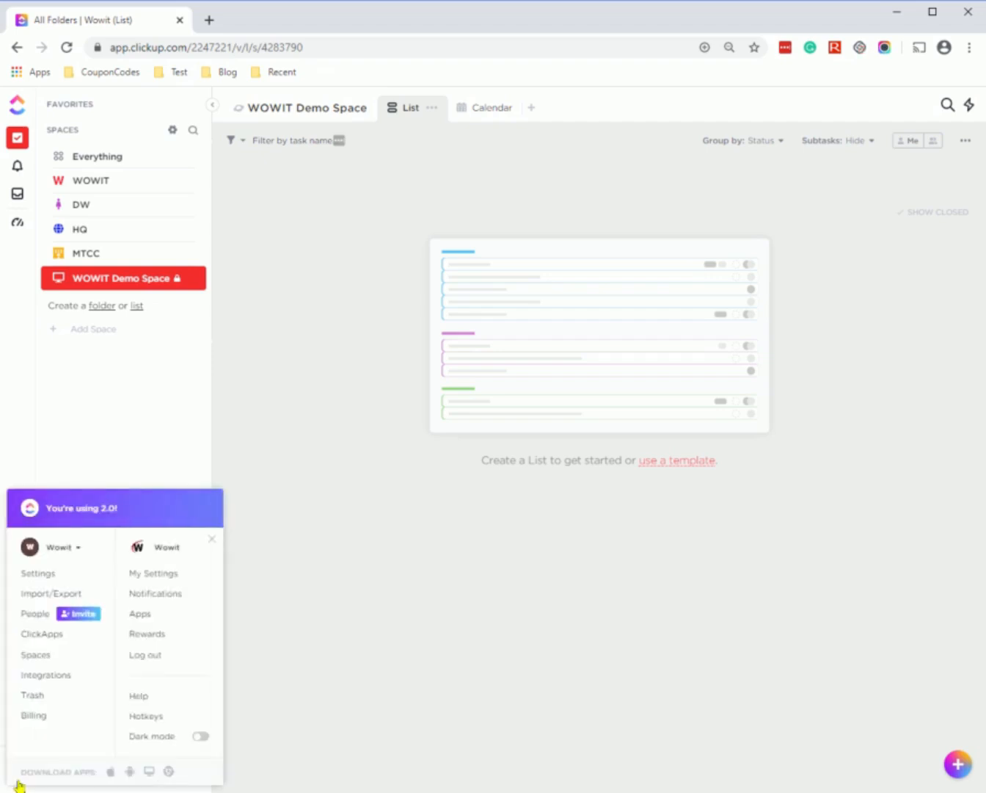
pyautogui.click(58, 595)
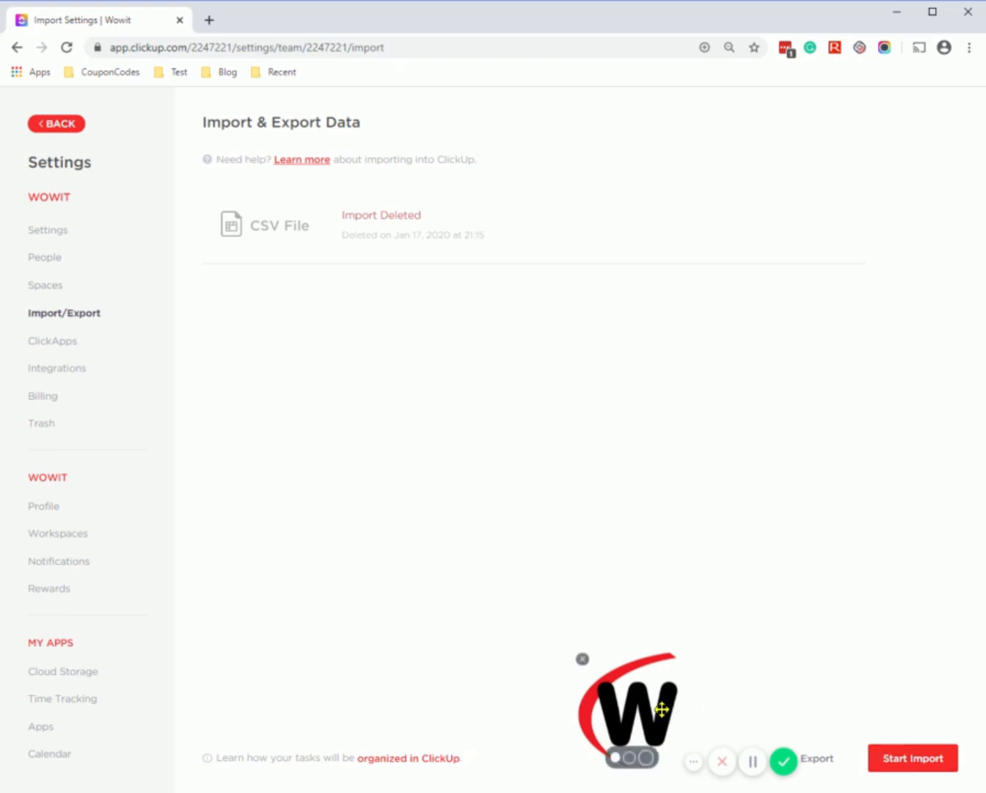
pyautogui.moveTo(657, 714); pyautogui.dragTo(580, 726)
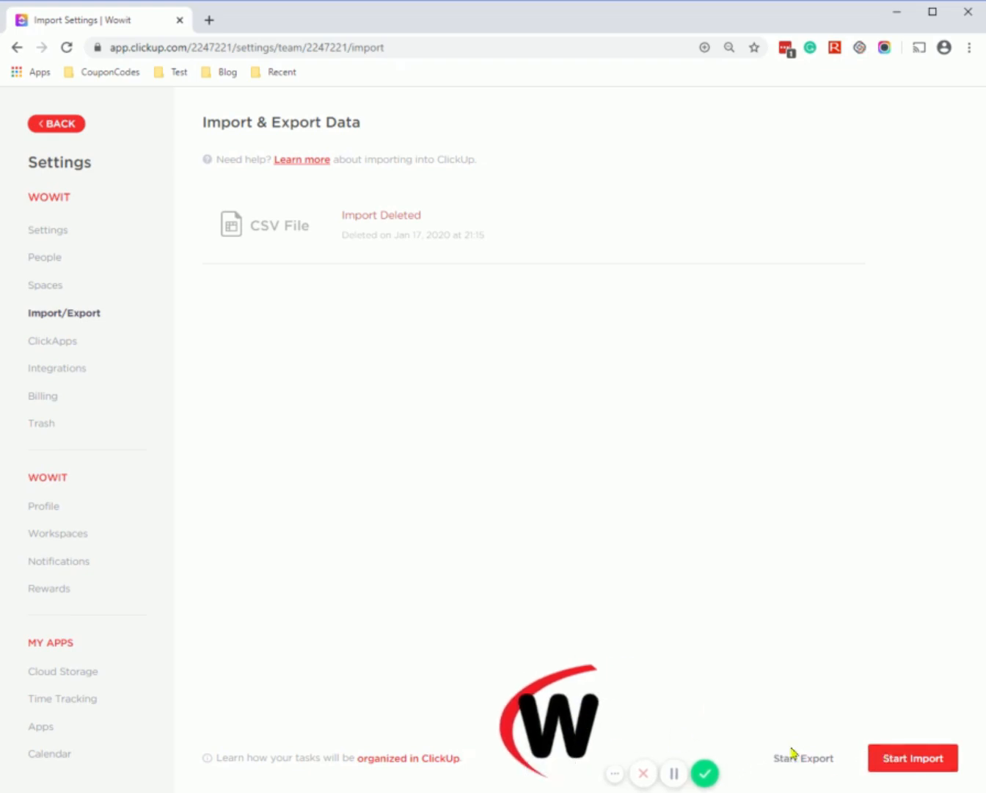
pyautogui.click(918, 763)
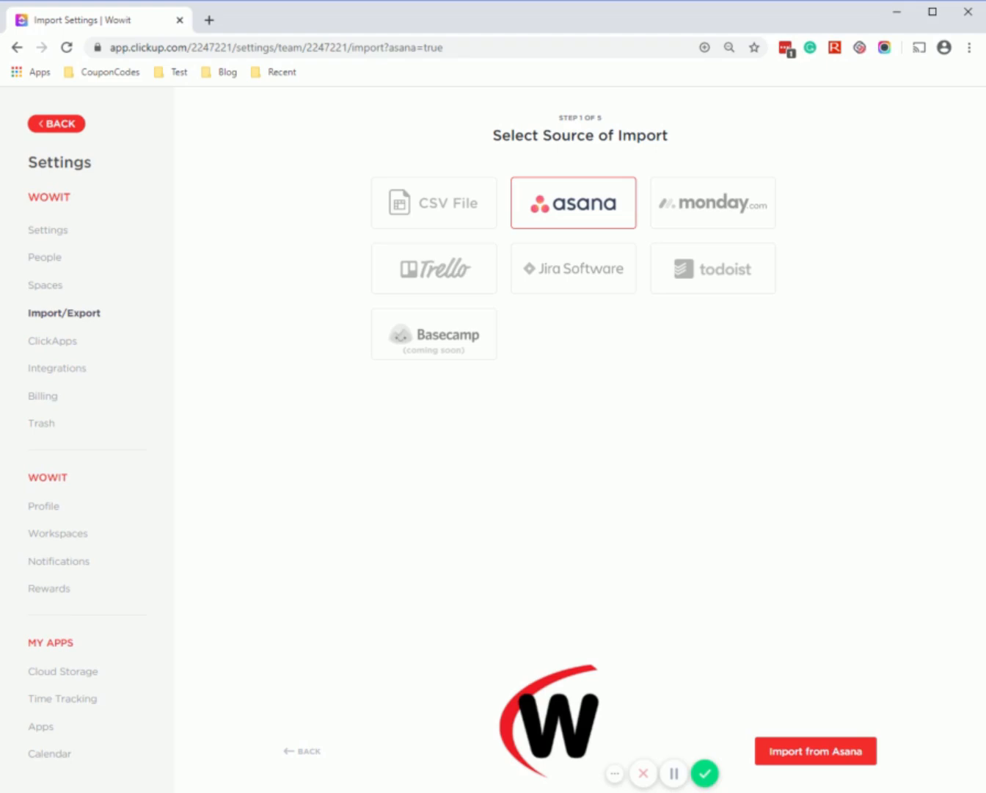
pyautogui.click(427, 203)
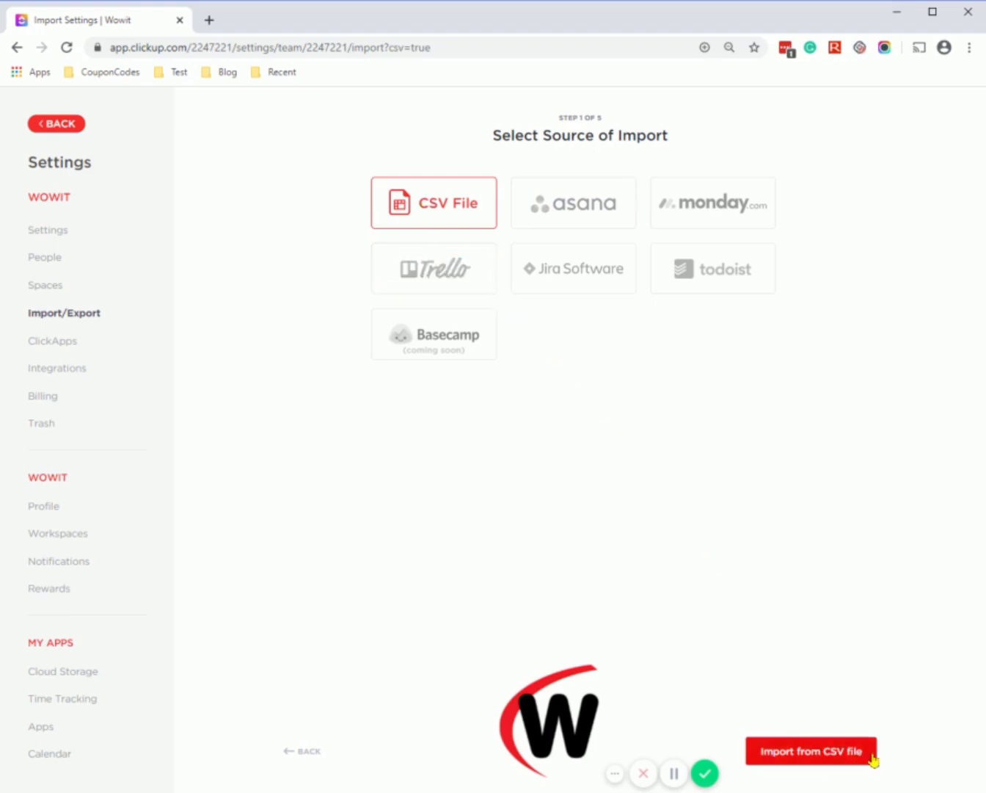
pyautogui.click(816, 754)
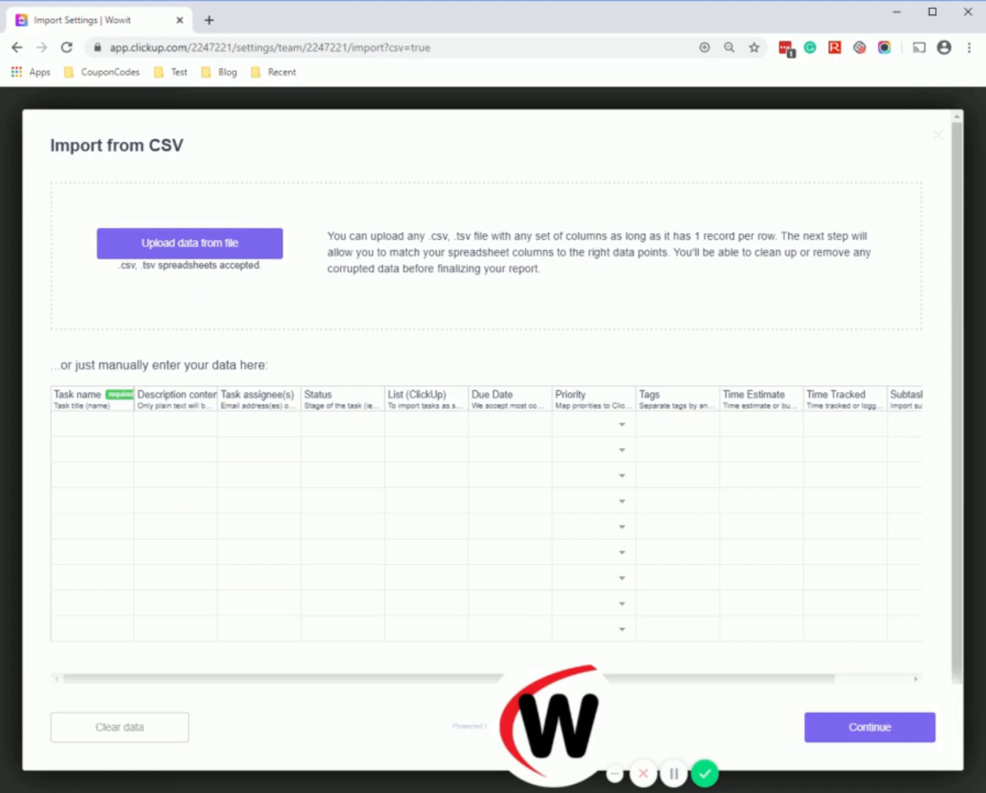
# Upload the CSV spreadsheet and mark its first row as containing the column names
pyautogui.click(208, 250)
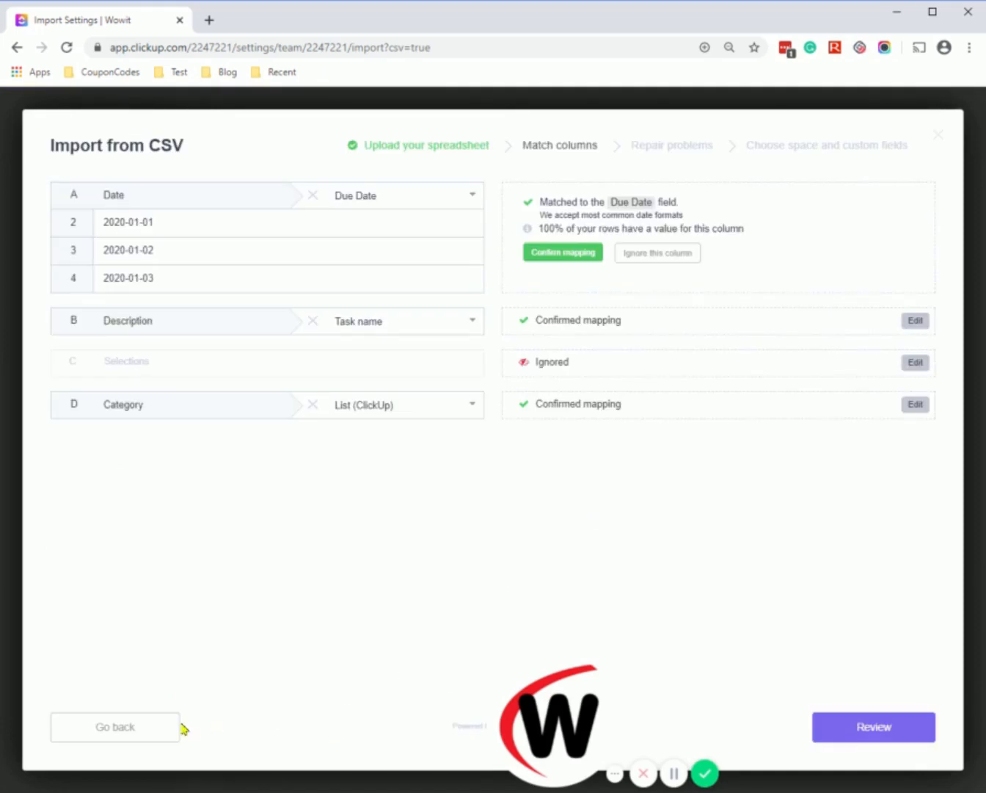
pyautogui.click(120, 730)
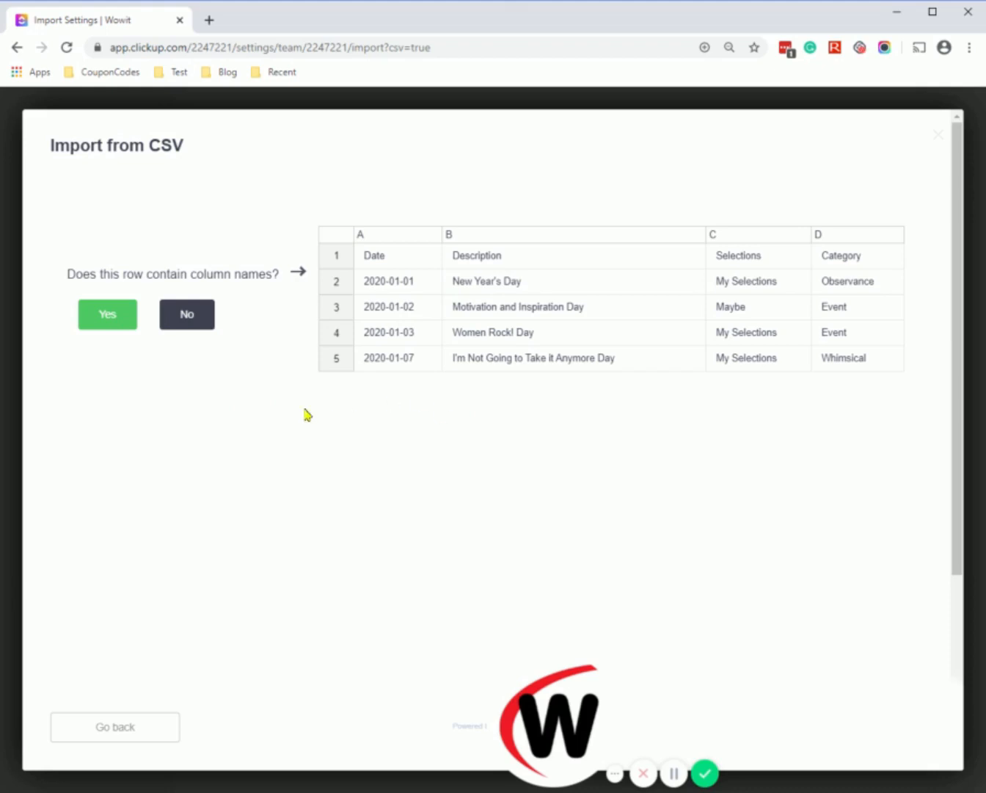
pyautogui.click(102, 318)
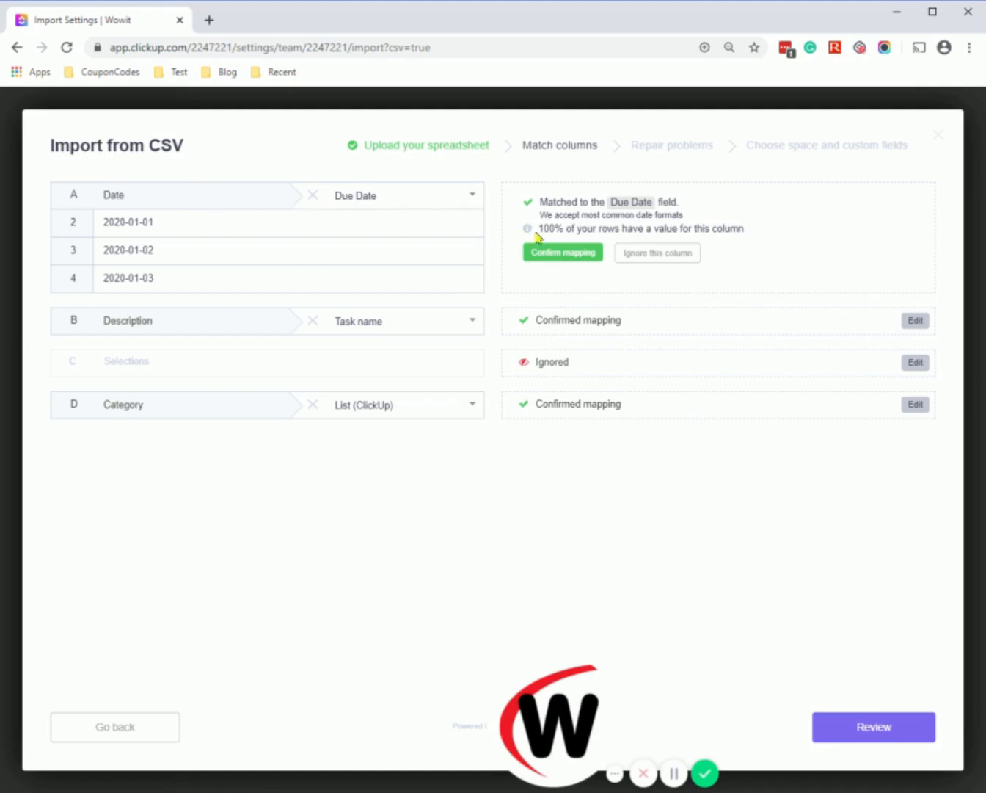
# Confirm the mapping of the Date column to Due Date and the Description column to Task name
pyautogui.click(565, 256)
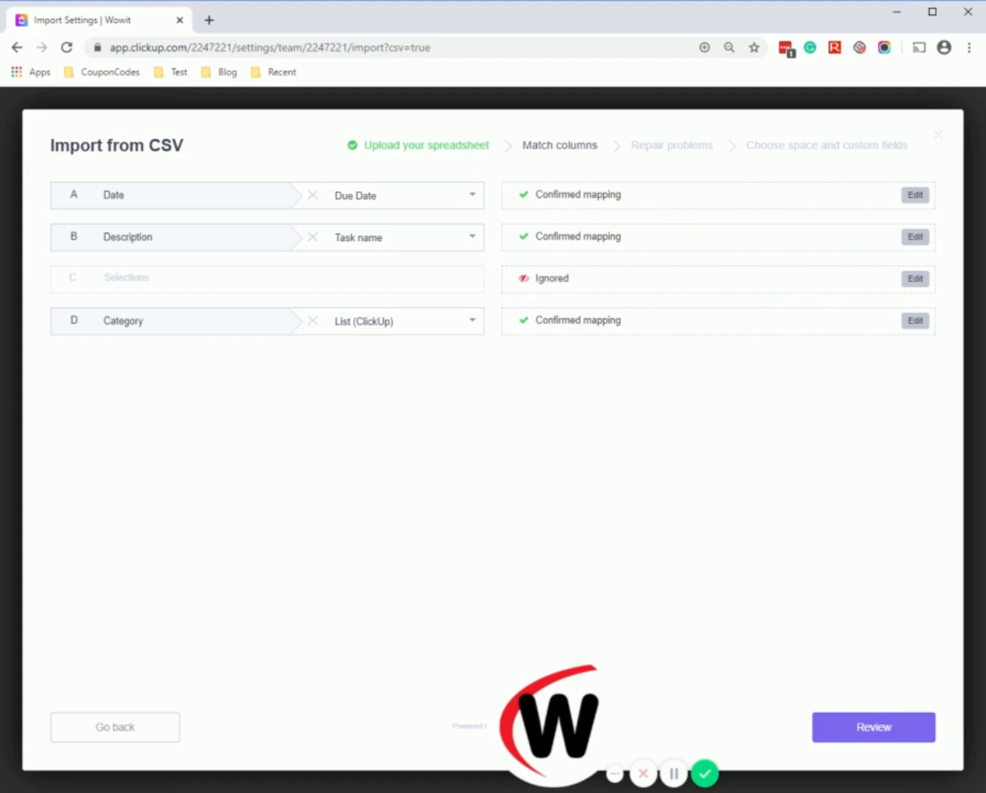
pyautogui.click(916, 242)
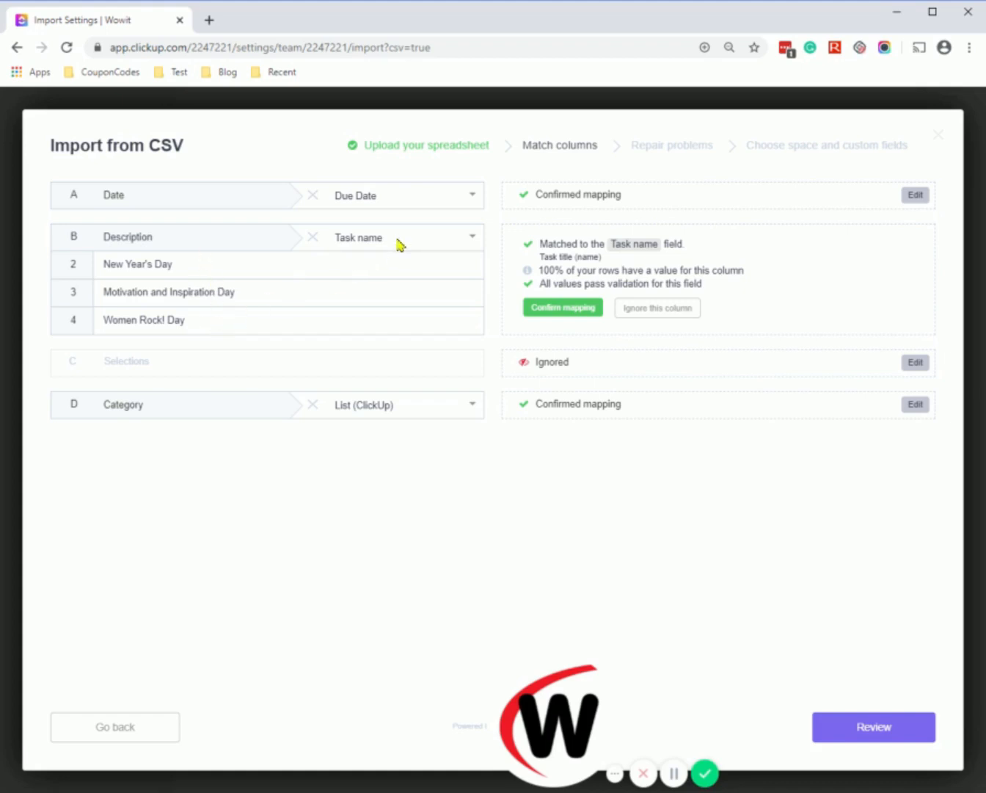
pyautogui.click(474, 239)
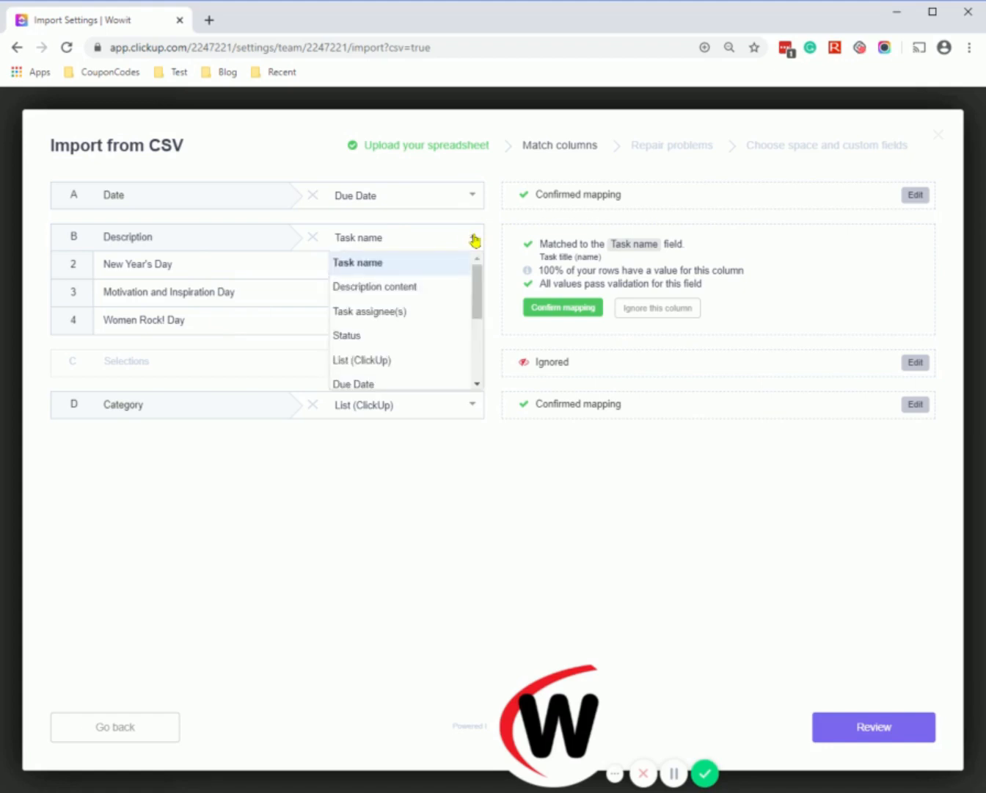
pyautogui.scroll(-3, 440, 341)
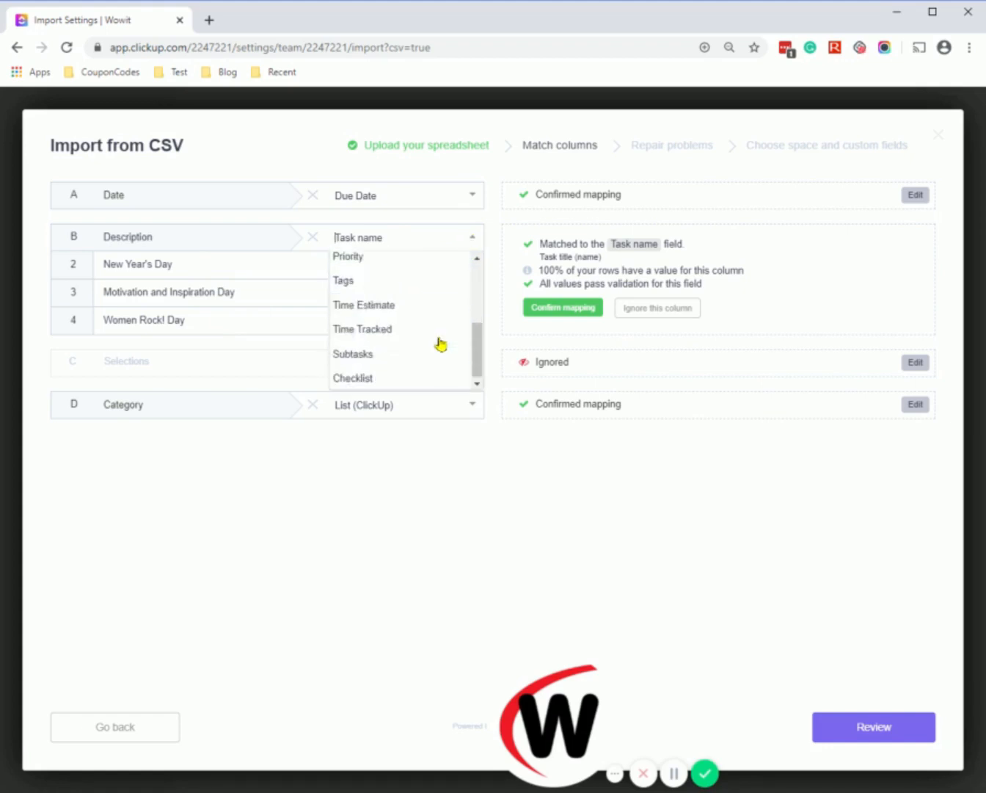
pyautogui.scroll(3, 446, 353)
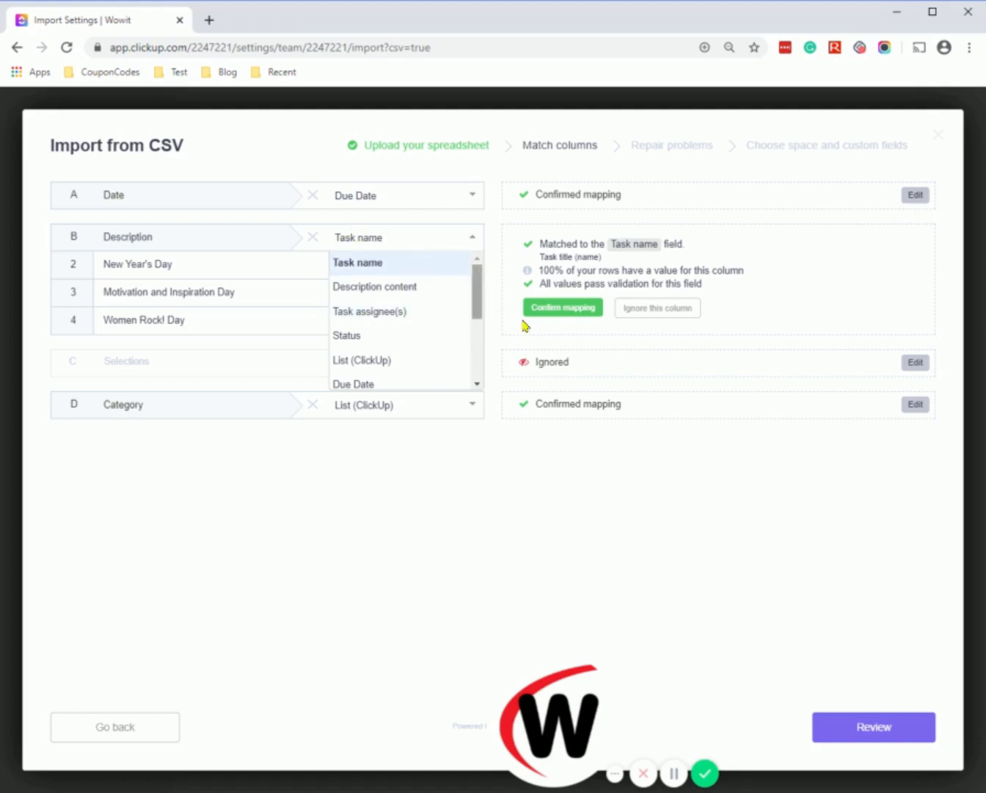
pyautogui.click(558, 311)
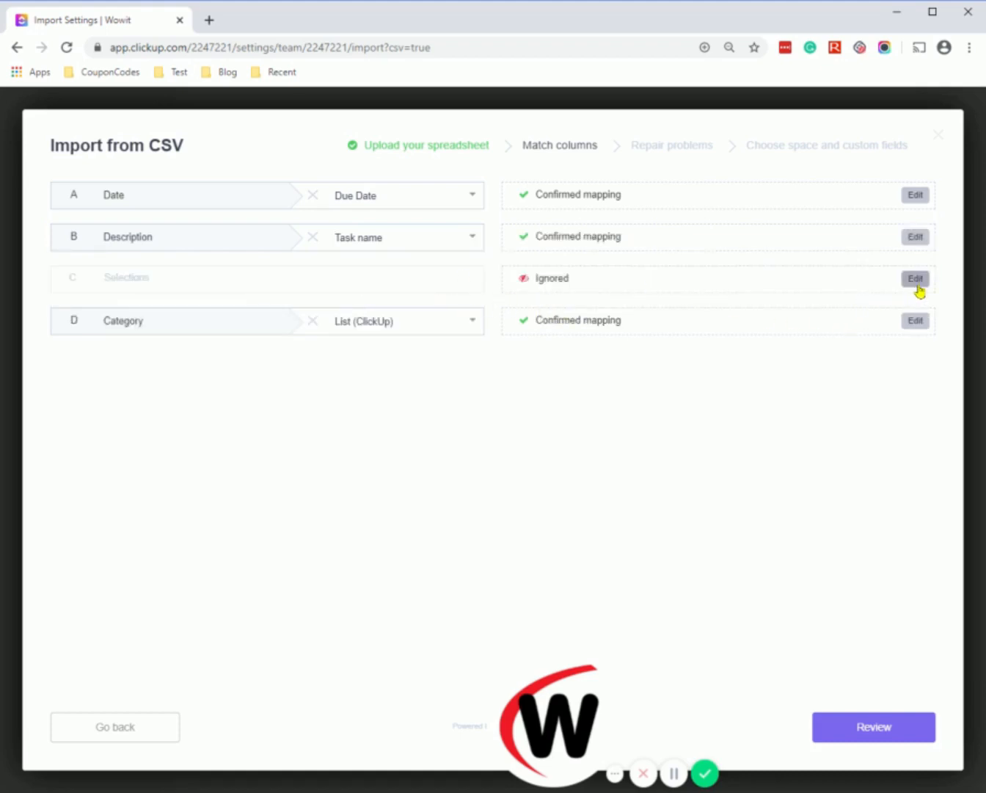
# Set the Selections column to be ignored and confirm the Category column's mapping to List (ClickUp)
pyautogui.click(916, 279)
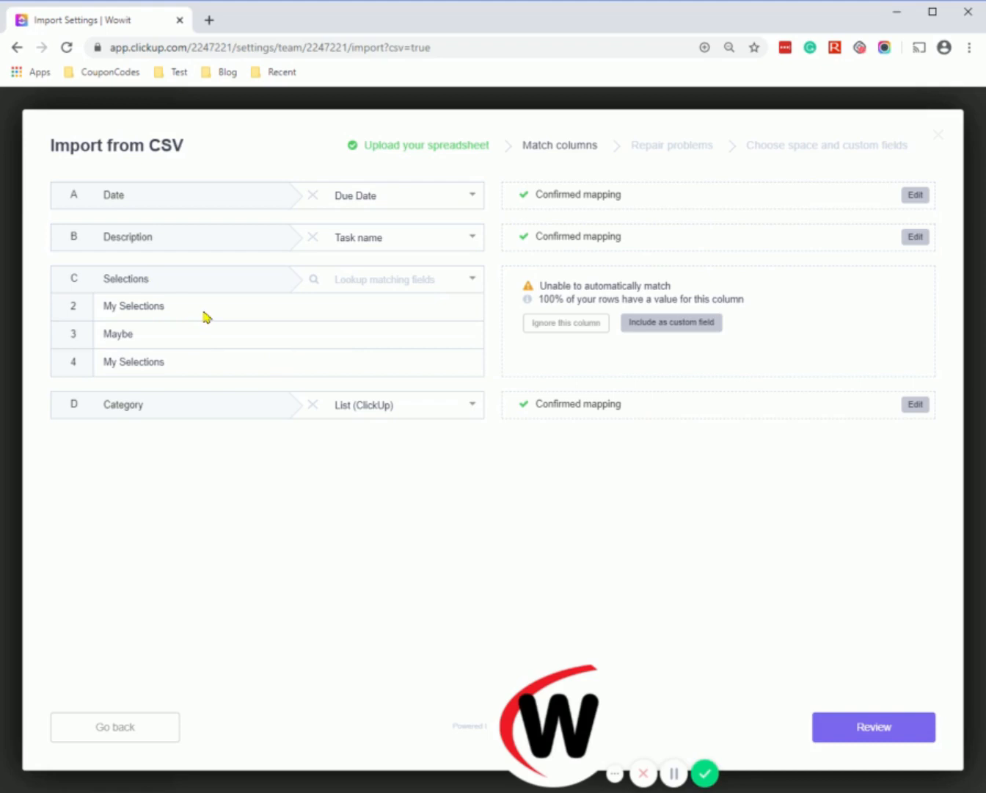
pyautogui.click(563, 330)
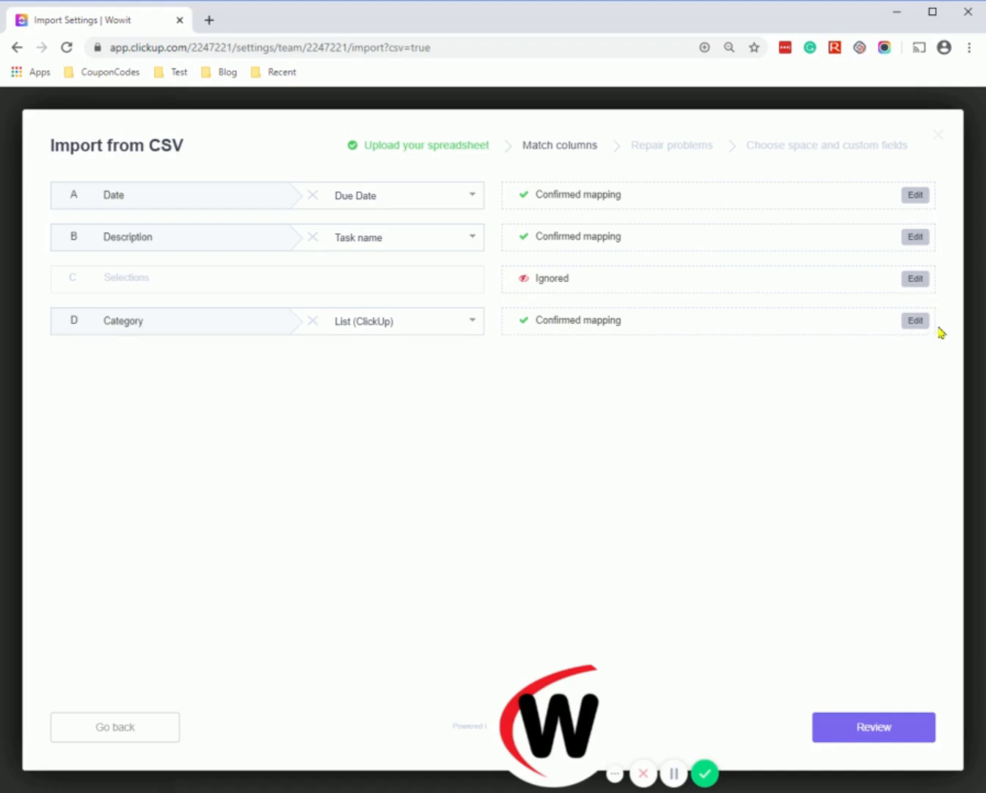
pyautogui.click(917, 322)
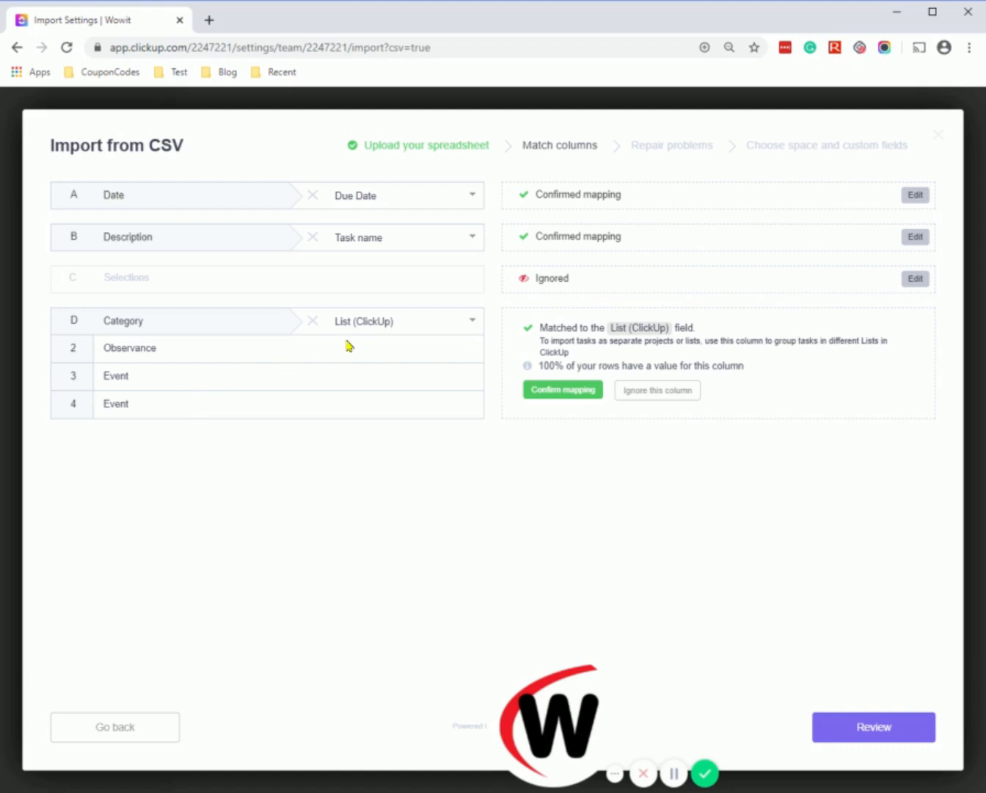
pyautogui.click(474, 323)
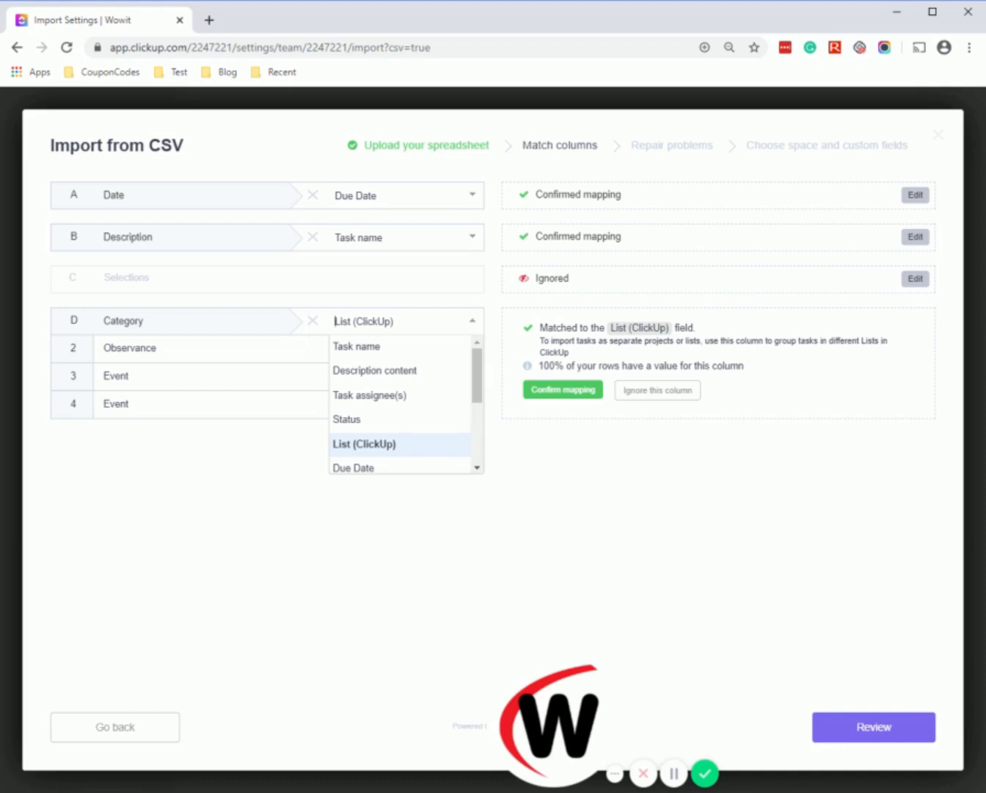
pyautogui.click(571, 399)
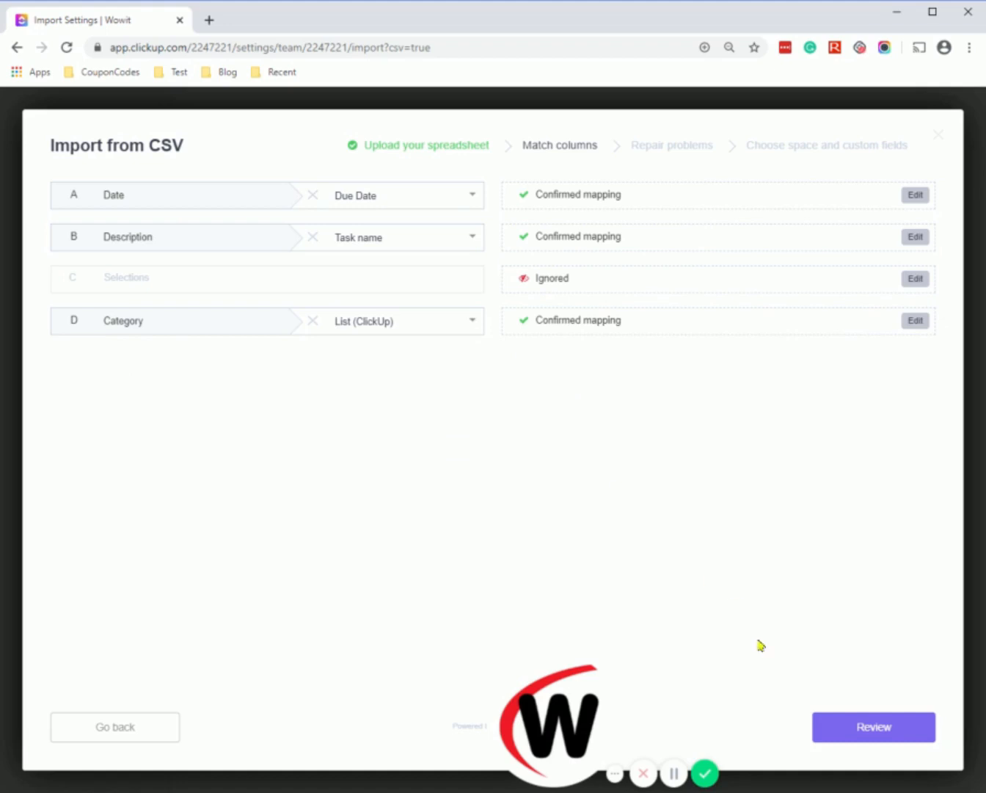
# Submit the reviewed rows and complete the import with WOWIT Demo Space as the destination
pyautogui.click(876, 727)
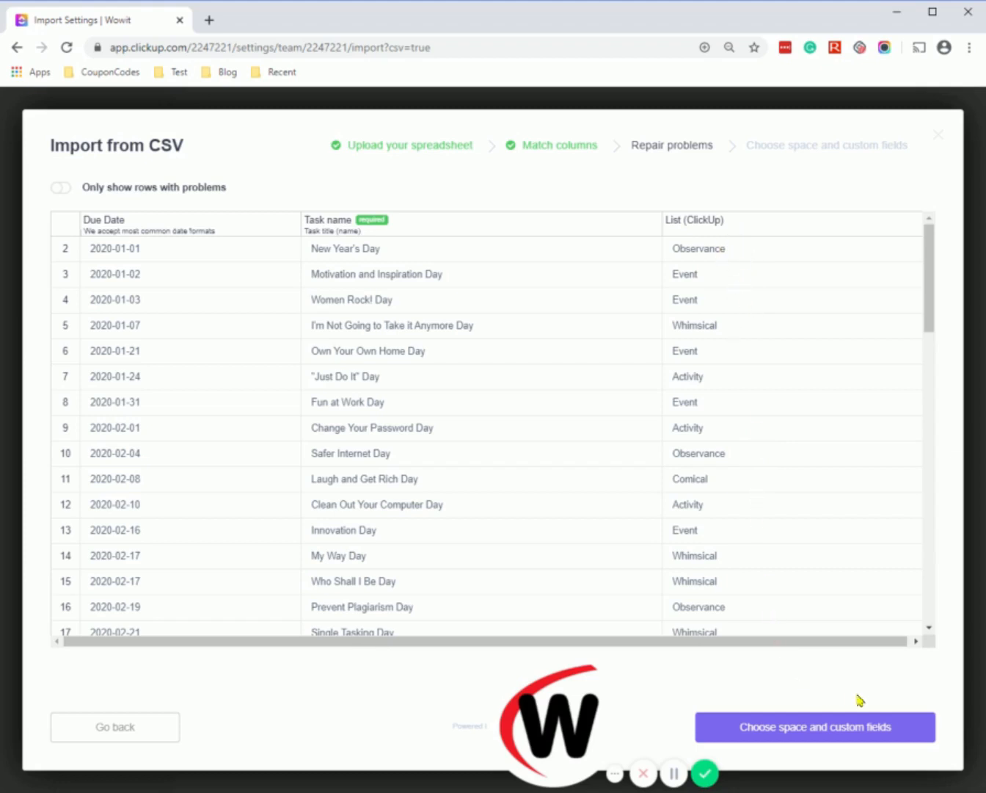
pyautogui.click(854, 737)
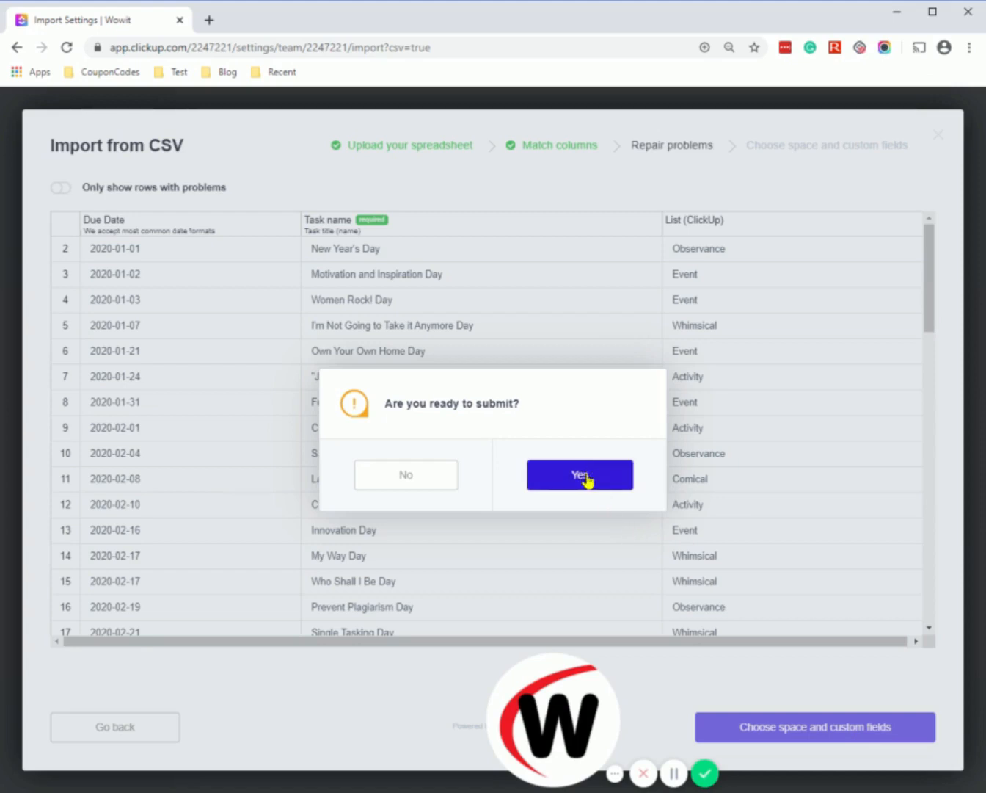
pyautogui.click(579, 475)
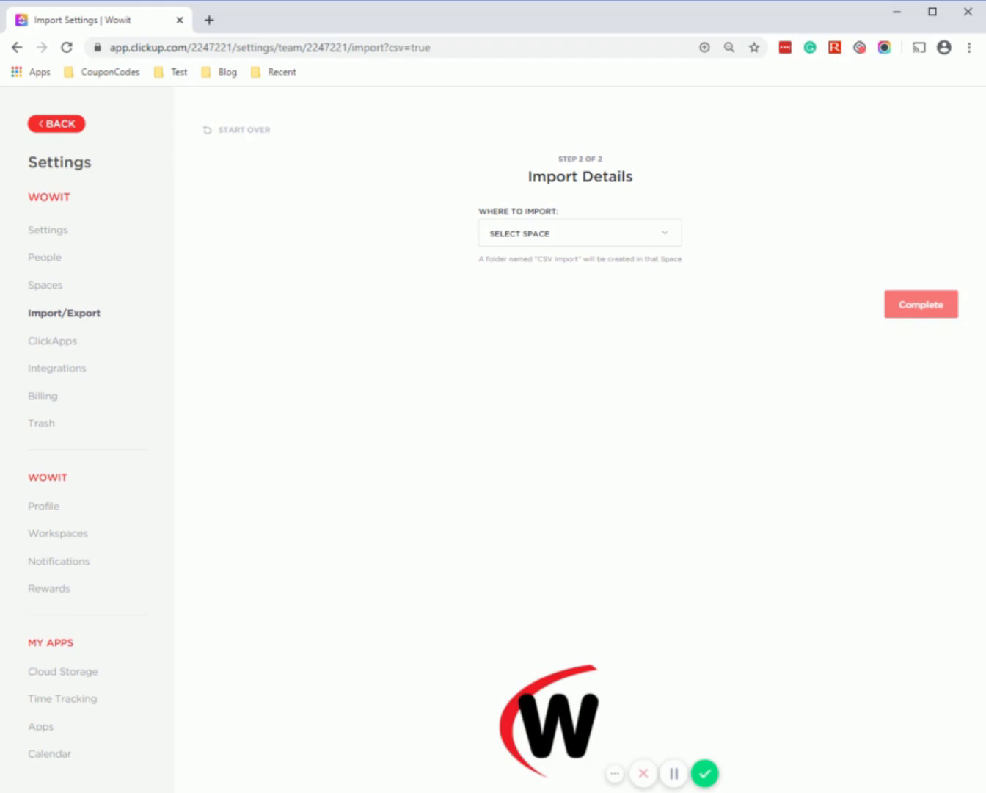
pyautogui.click(663, 248)
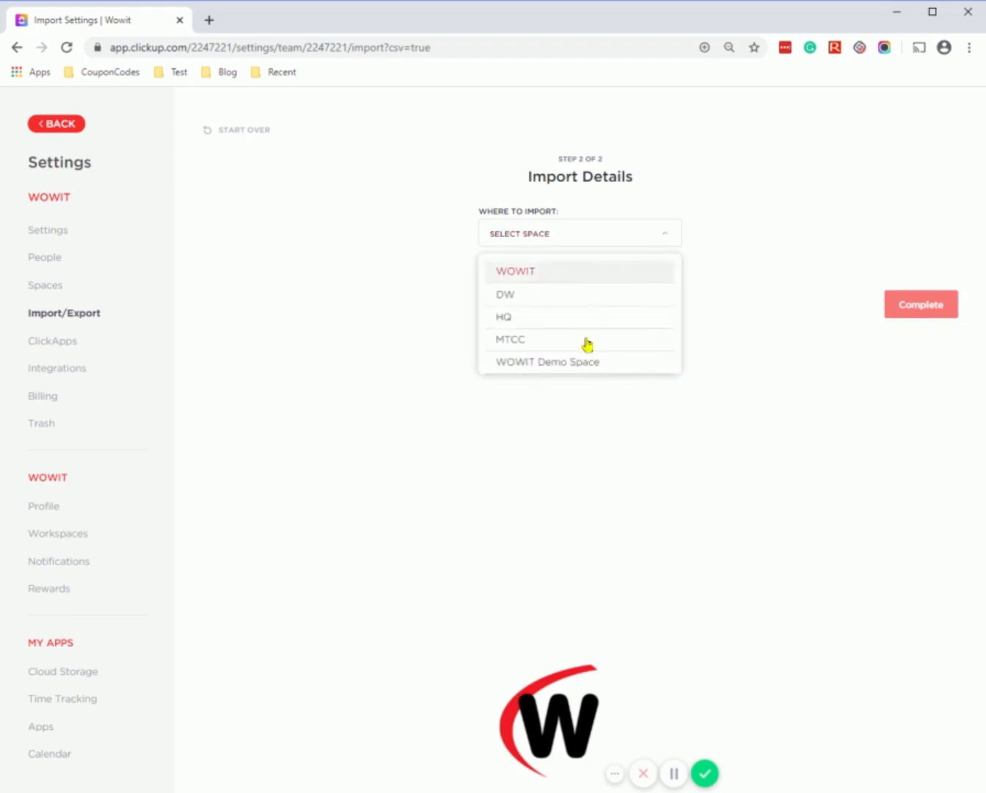
pyautogui.click(640, 371)
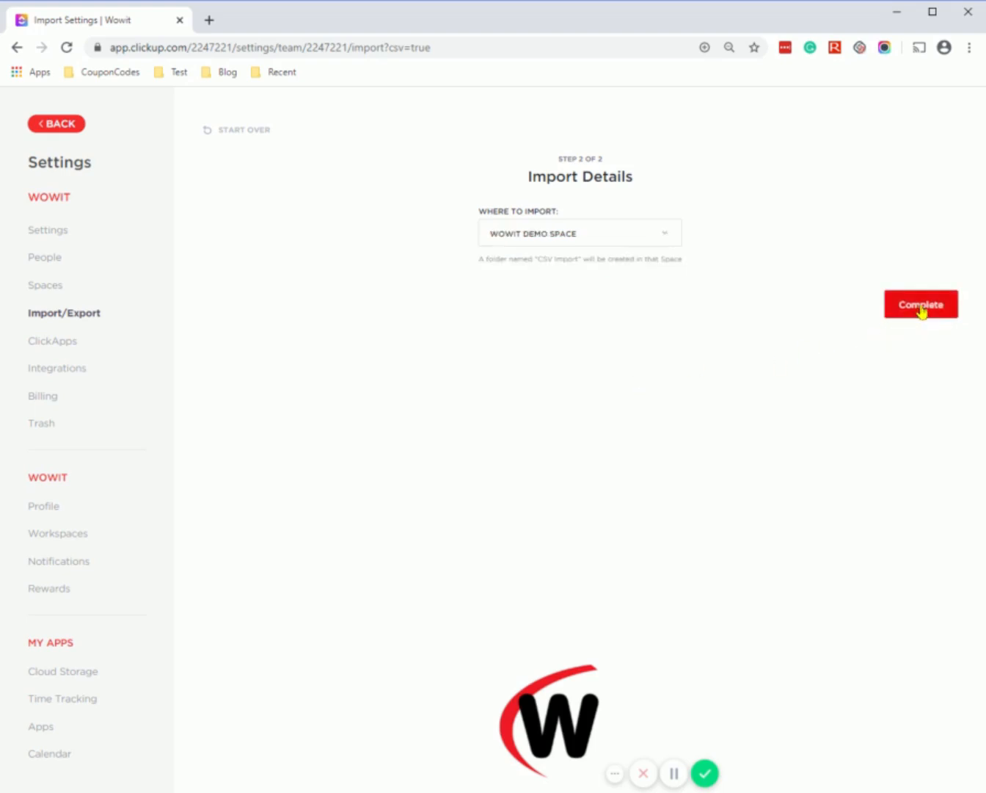
pyautogui.click(922, 311)
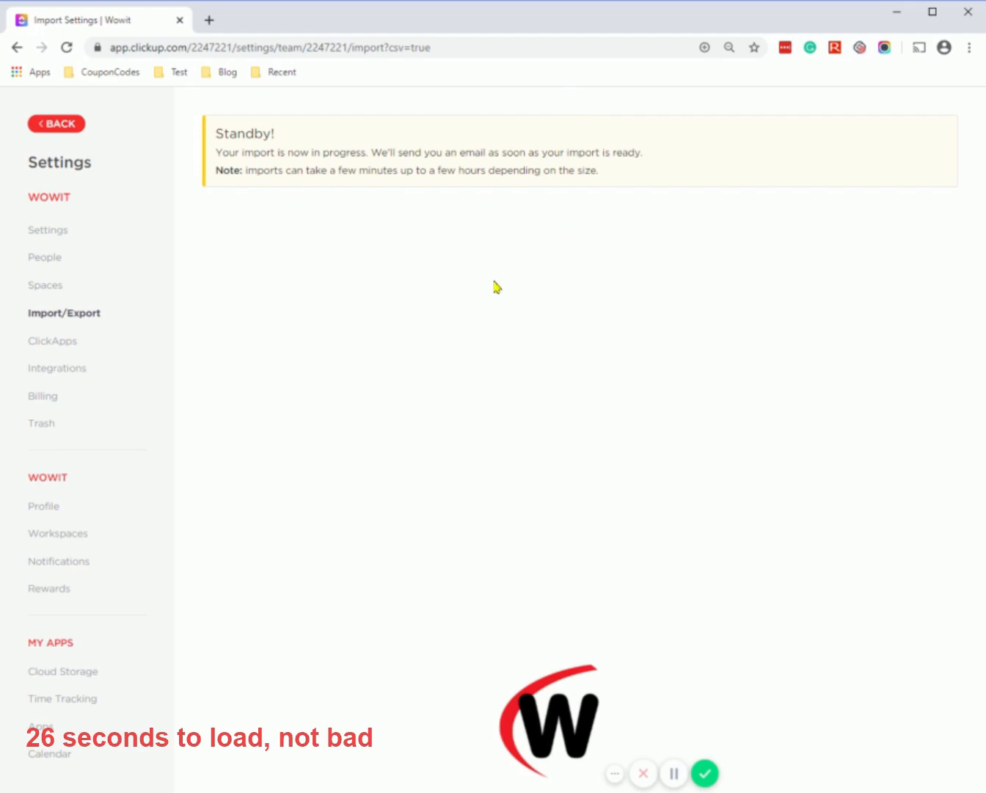
# Return to WOWIT Demo Space and inspect all lists in the CSV Import folder, including the Awareness and Whimsical lists
pyautogui.click(58, 124)
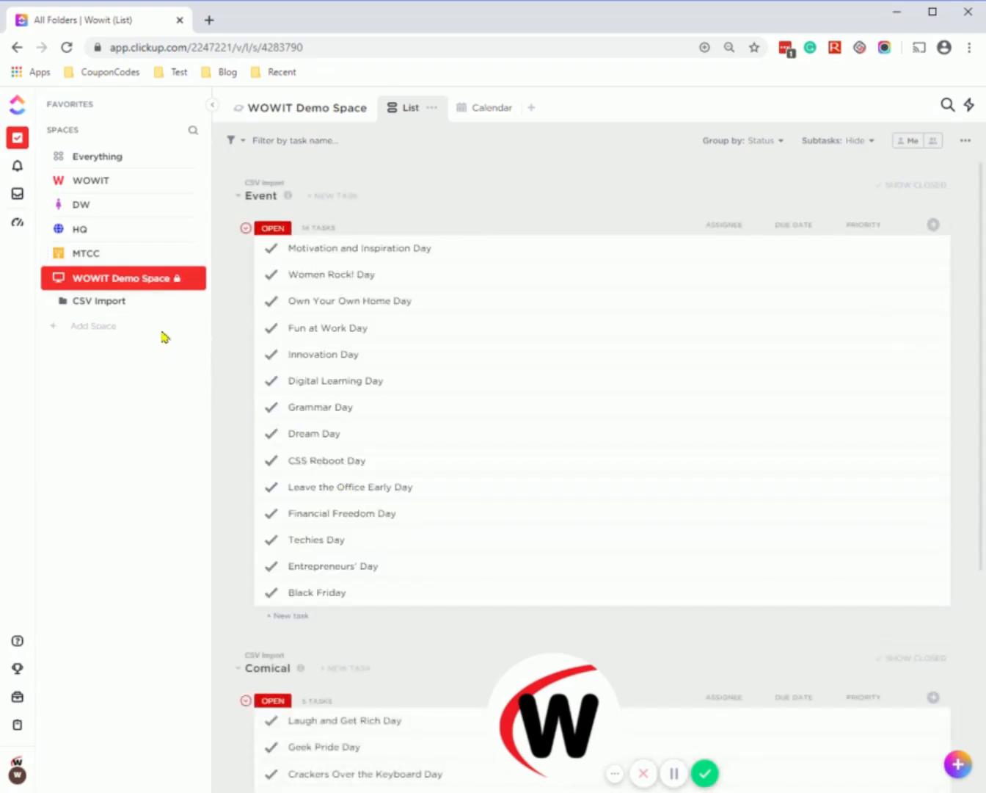
pyautogui.moveTo(129, 304)
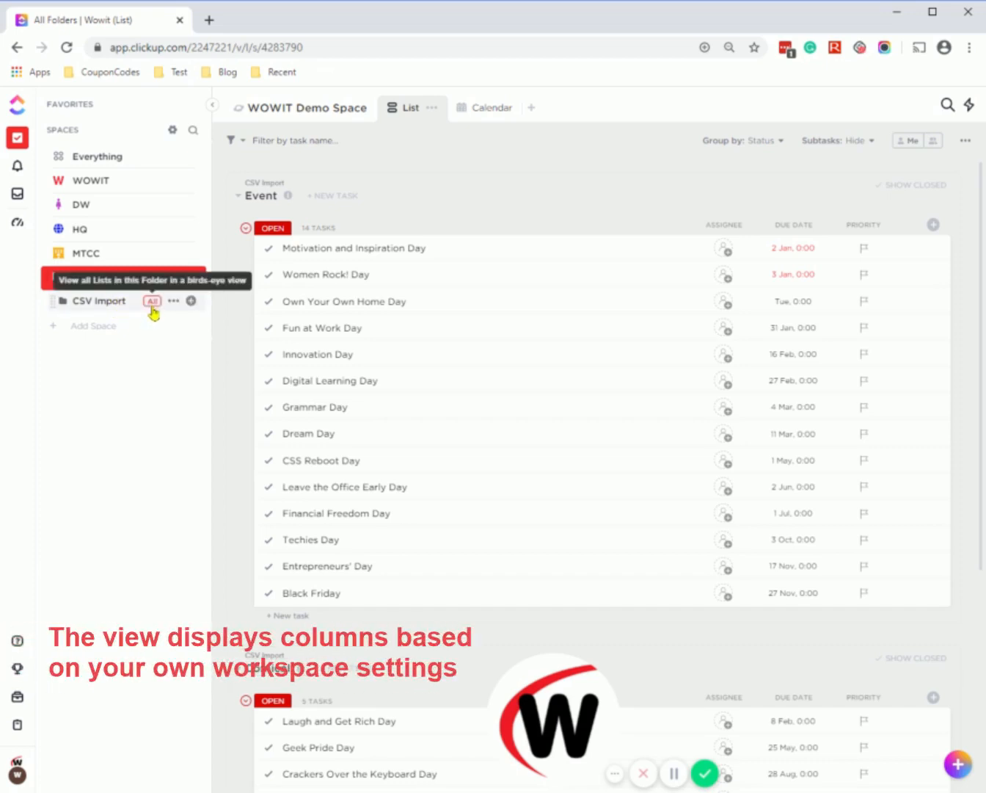
pyautogui.click(151, 303)
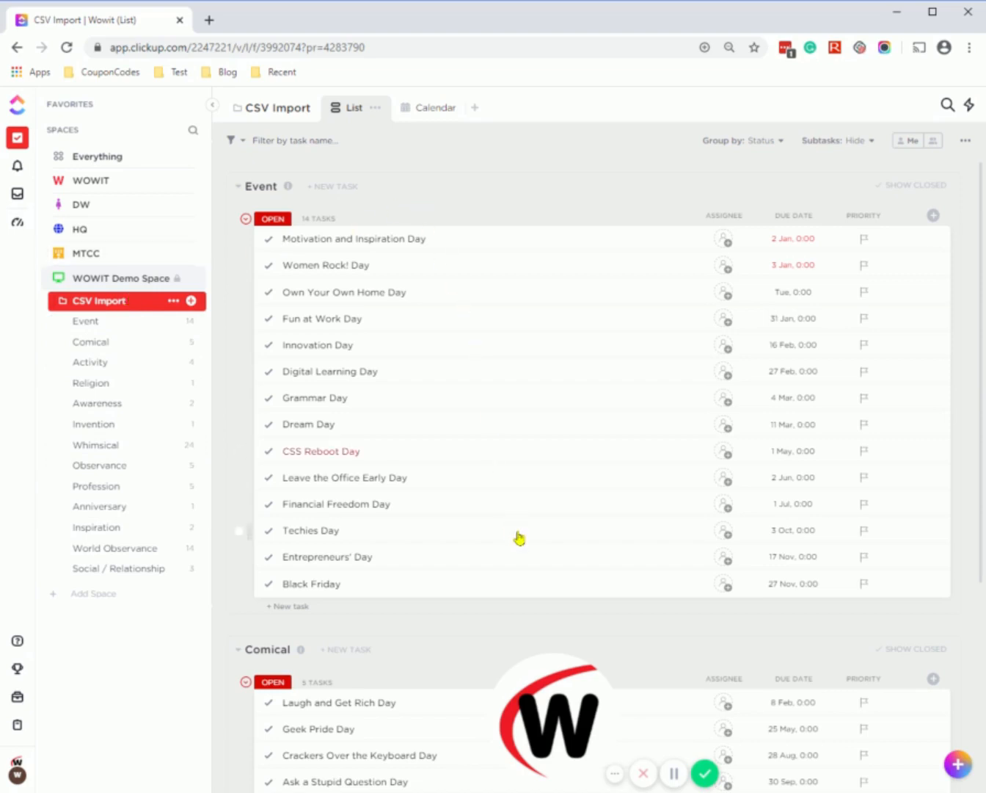
pyautogui.scroll(-4, 519, 535)
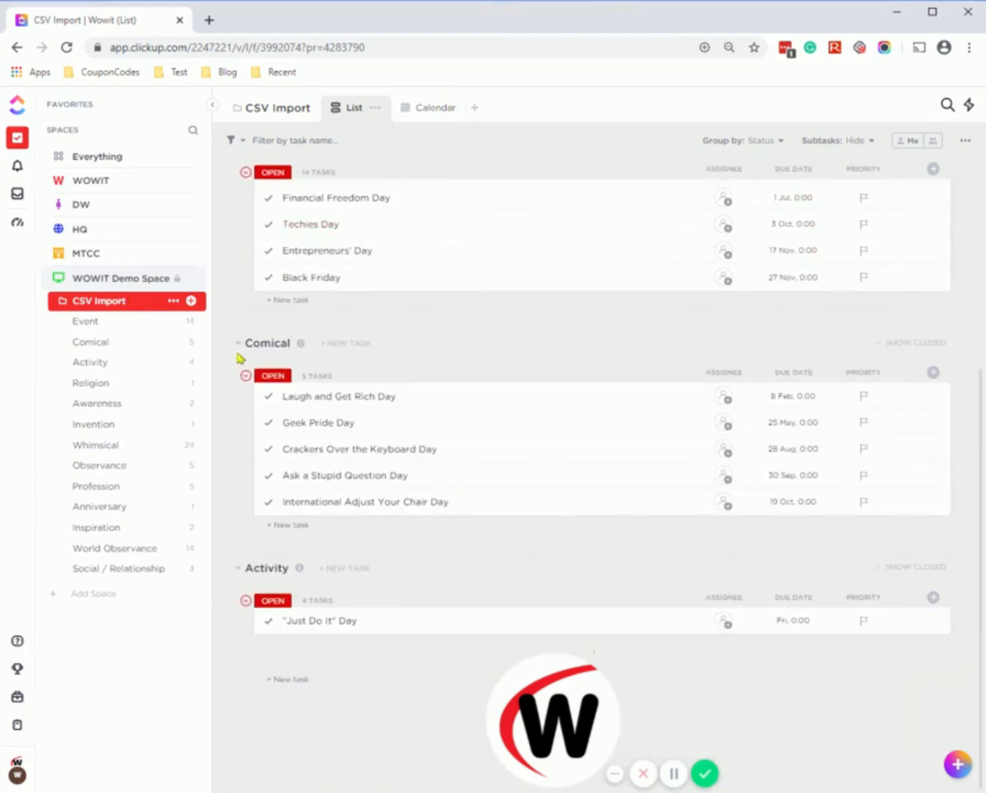
pyautogui.click(112, 406)
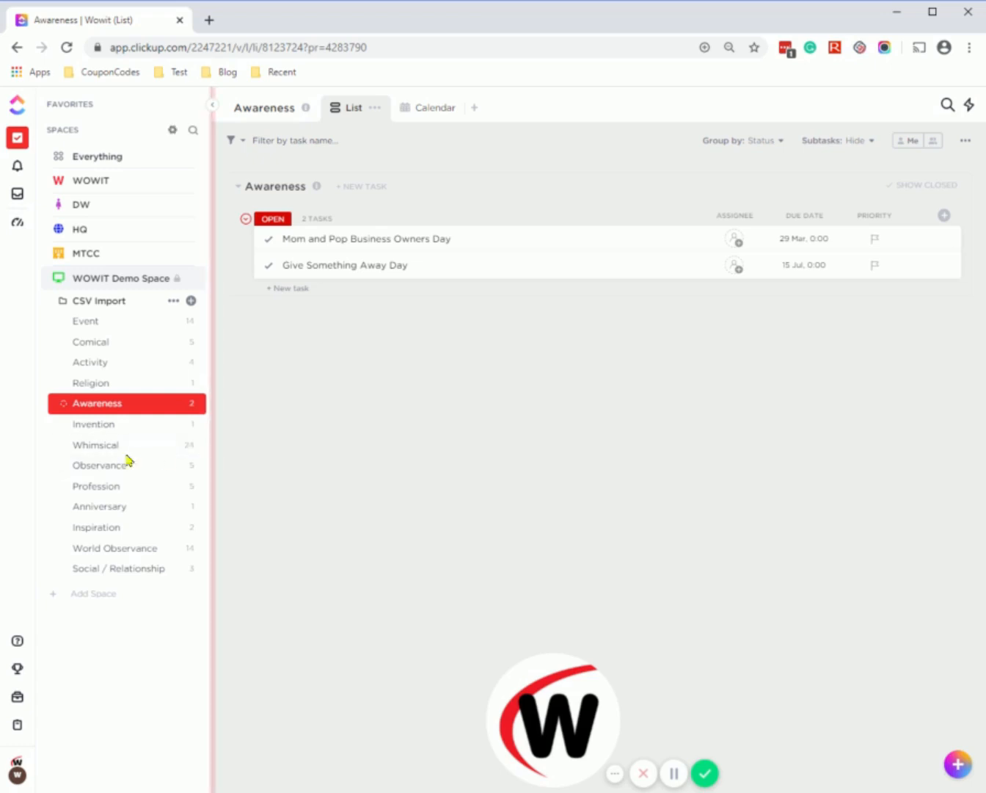
pyautogui.click(97, 447)
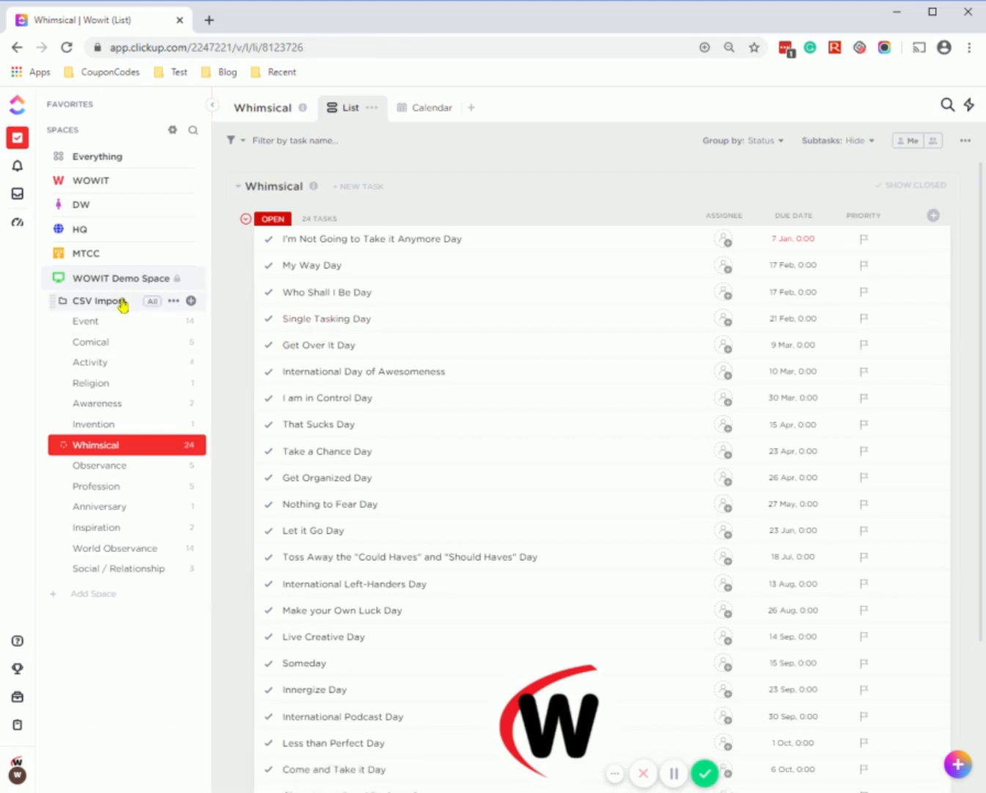
# Show all tasks of the CSV Import folder in Calendar view and advance the month to February 2020
pyautogui.click(123, 304)
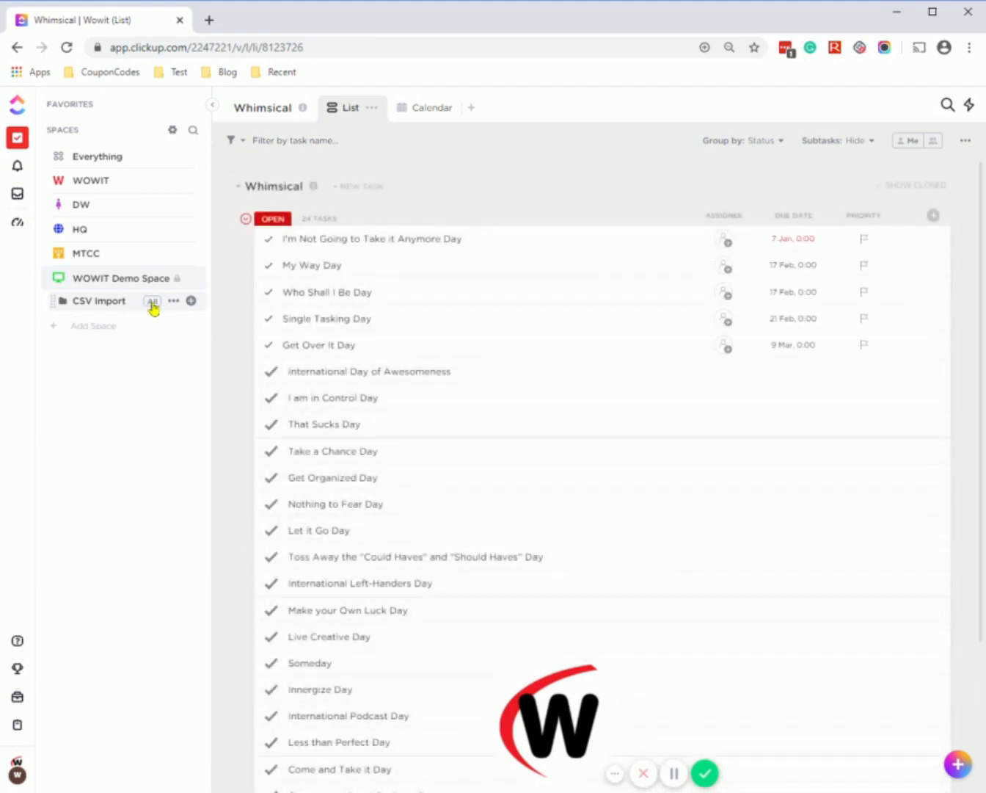
pyautogui.click(152, 306)
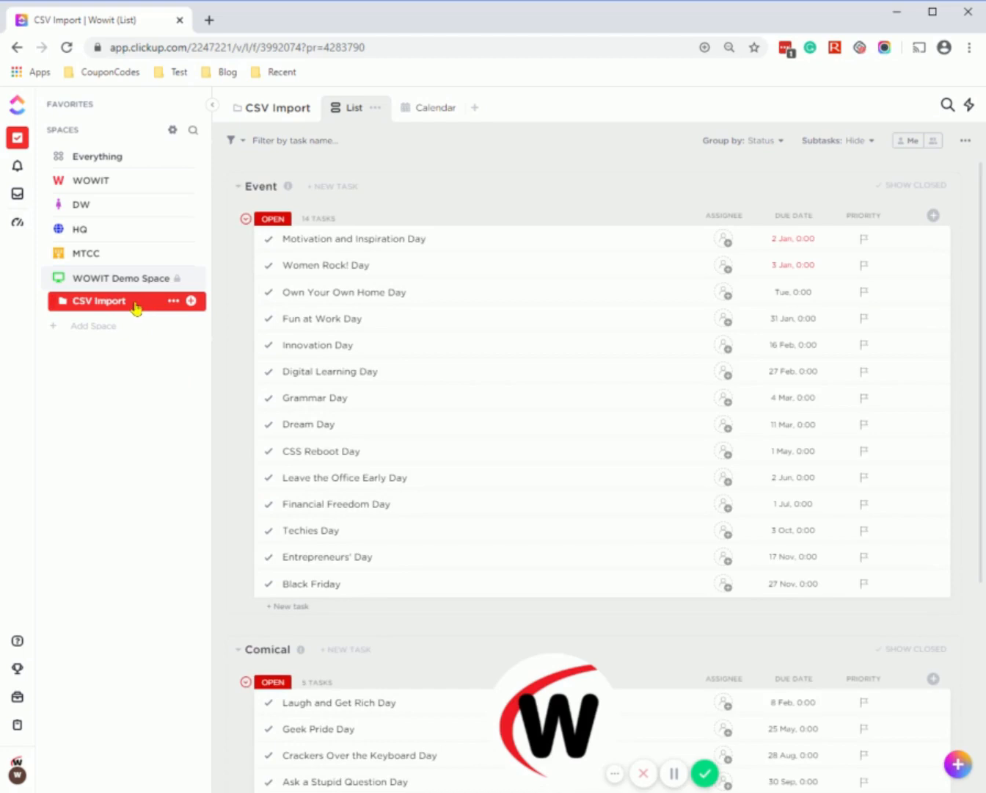
pyautogui.click(135, 307)
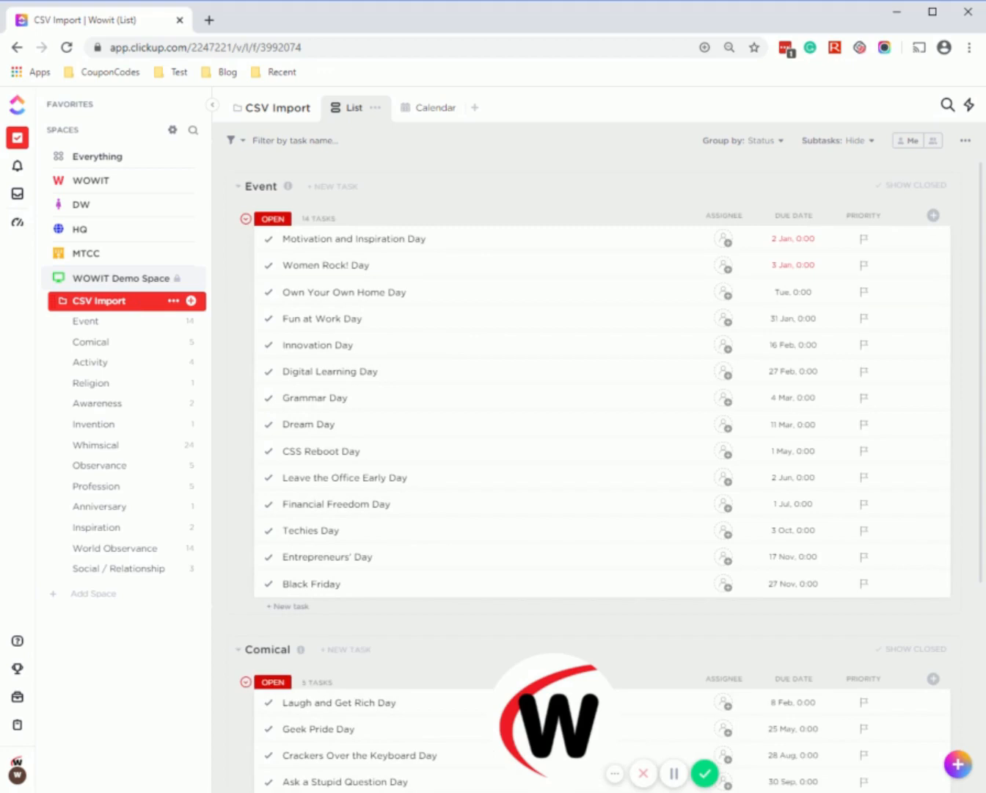
pyautogui.click(431, 116)
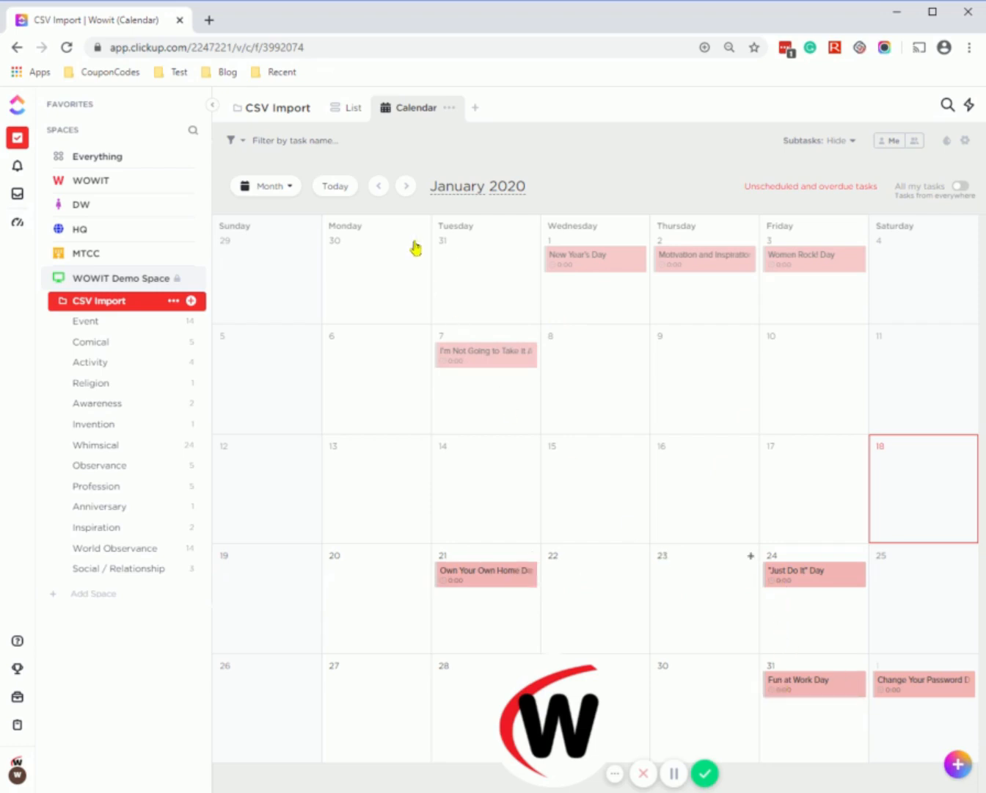
pyautogui.click(406, 186)
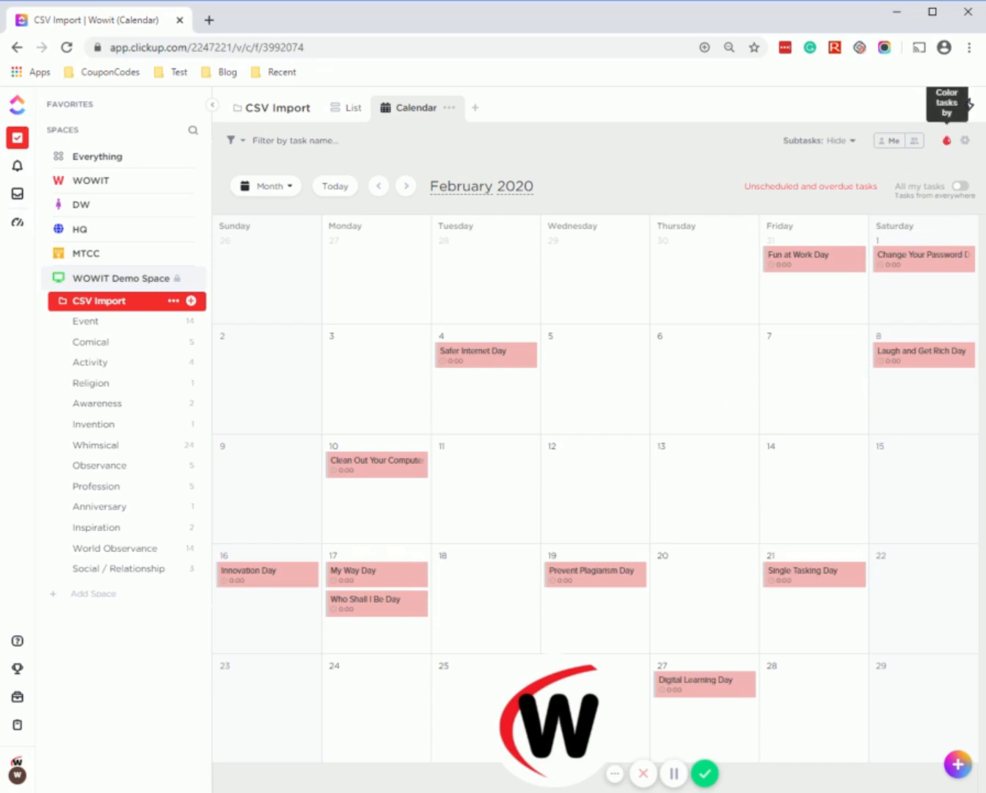
# Color the CSV Import calendar's tasks by List instead of Status and save the layout for everyone
pyautogui.click(948, 151)
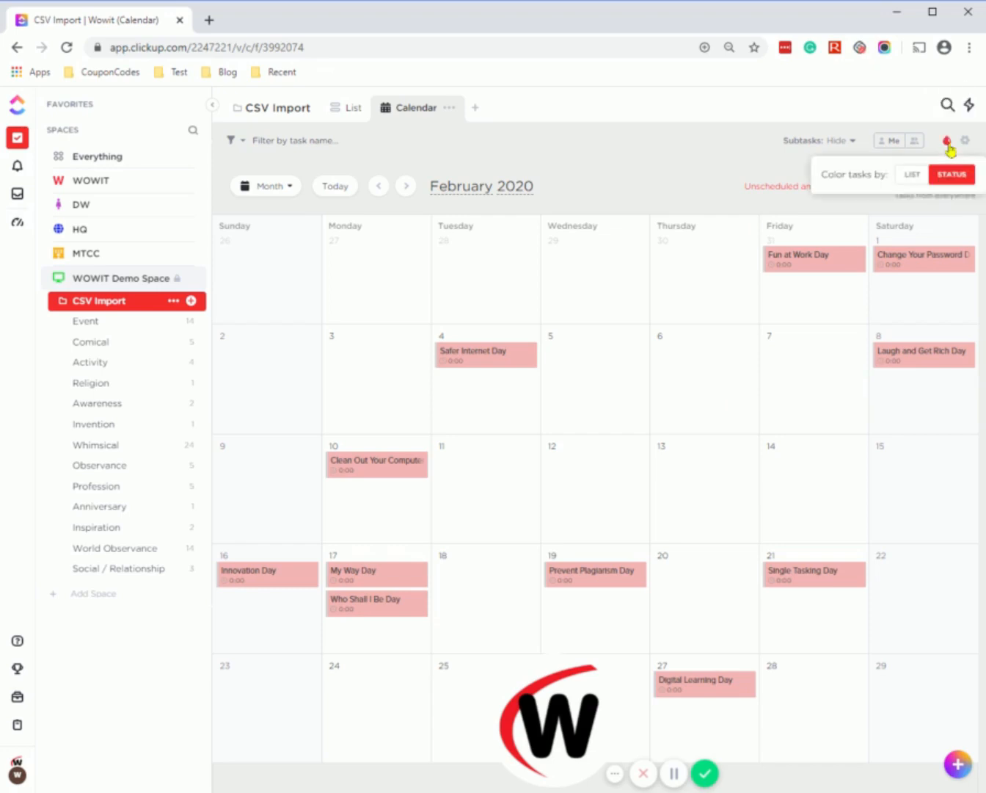
pyautogui.click(908, 177)
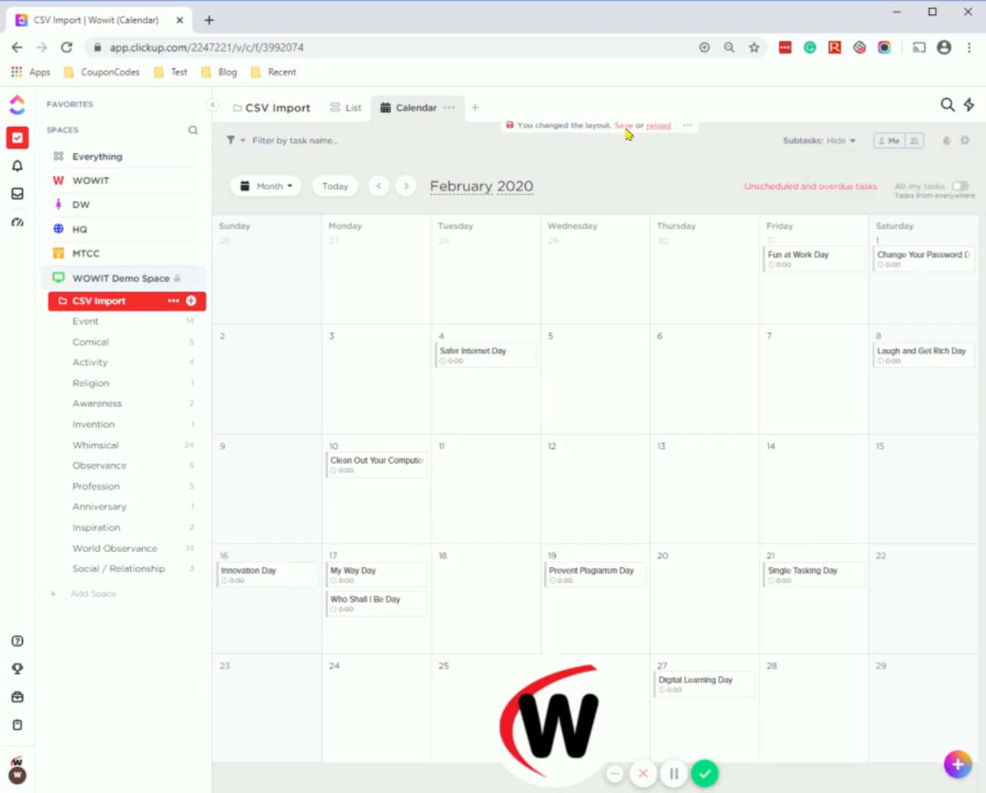
pyautogui.click(624, 130)
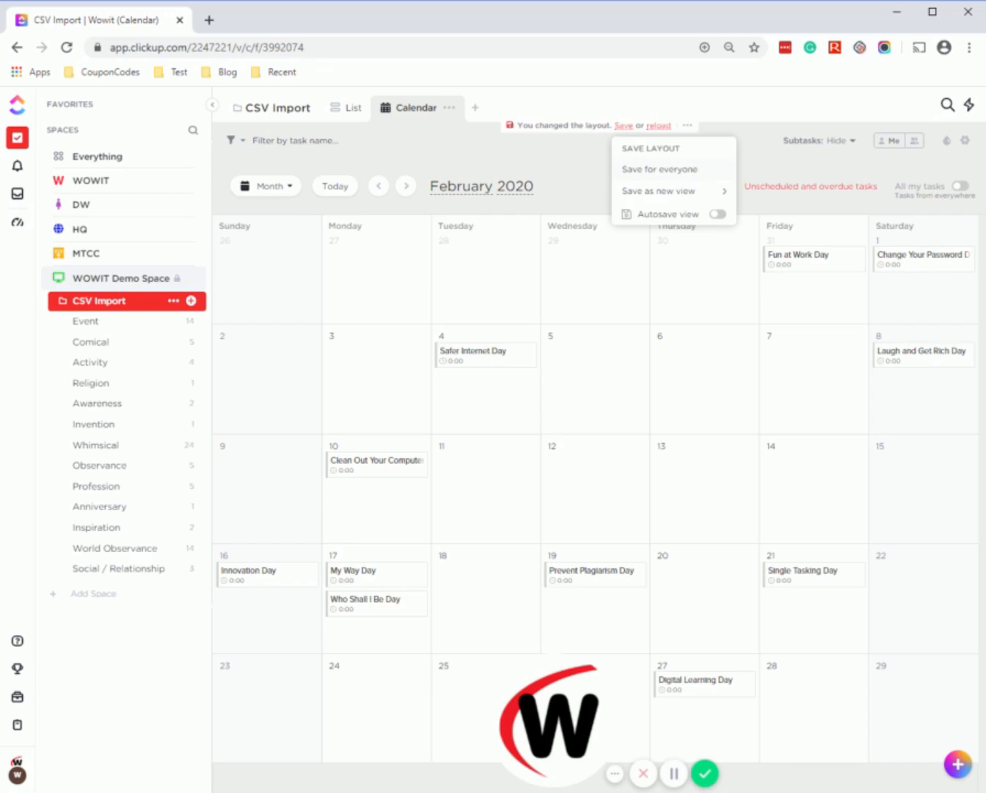
pyautogui.click(691, 174)
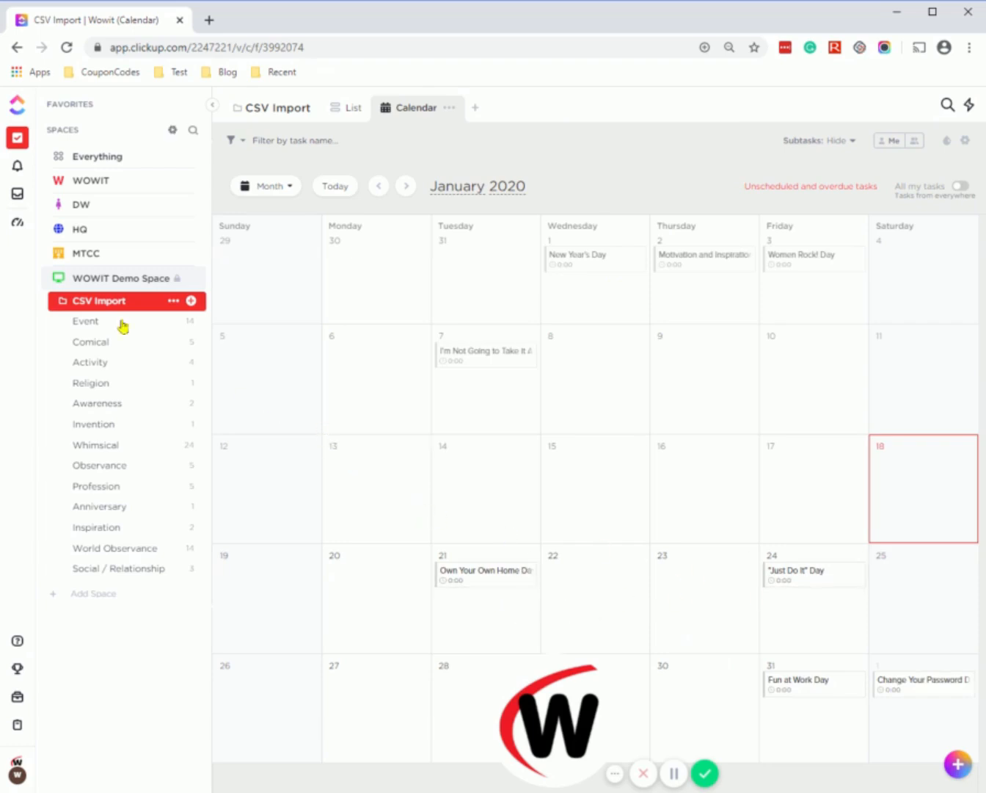
# Set the color of the Event, Comical and Activity lists to dark gray
pyautogui.click(66, 327)
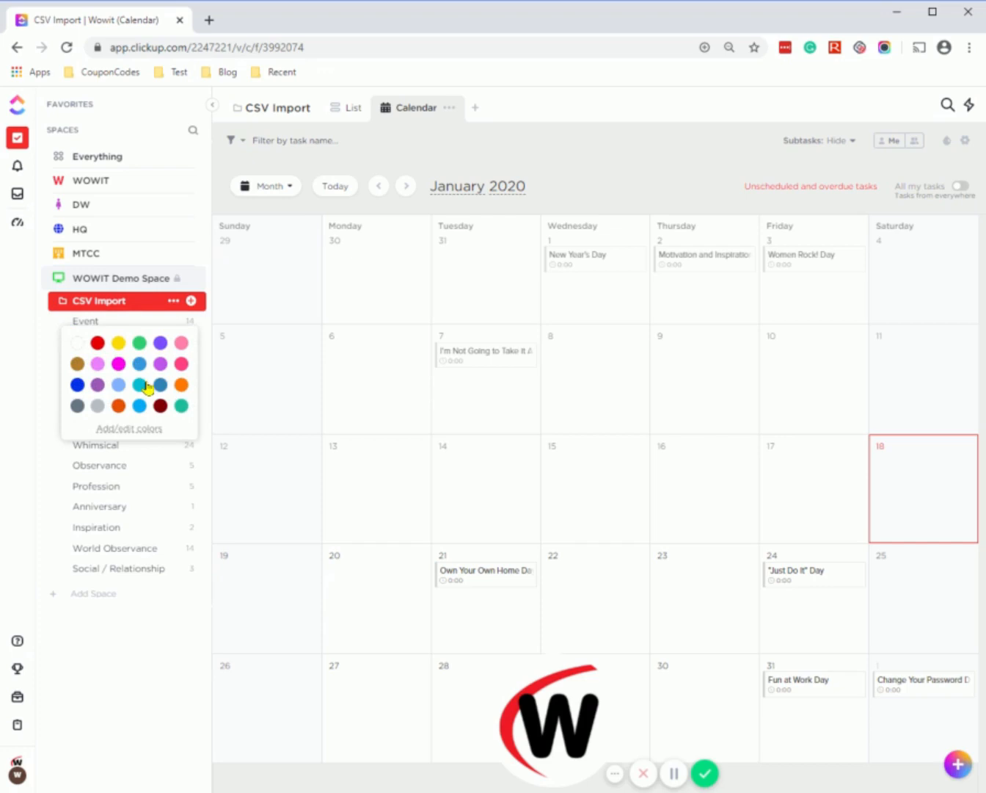
pyautogui.click(75, 407)
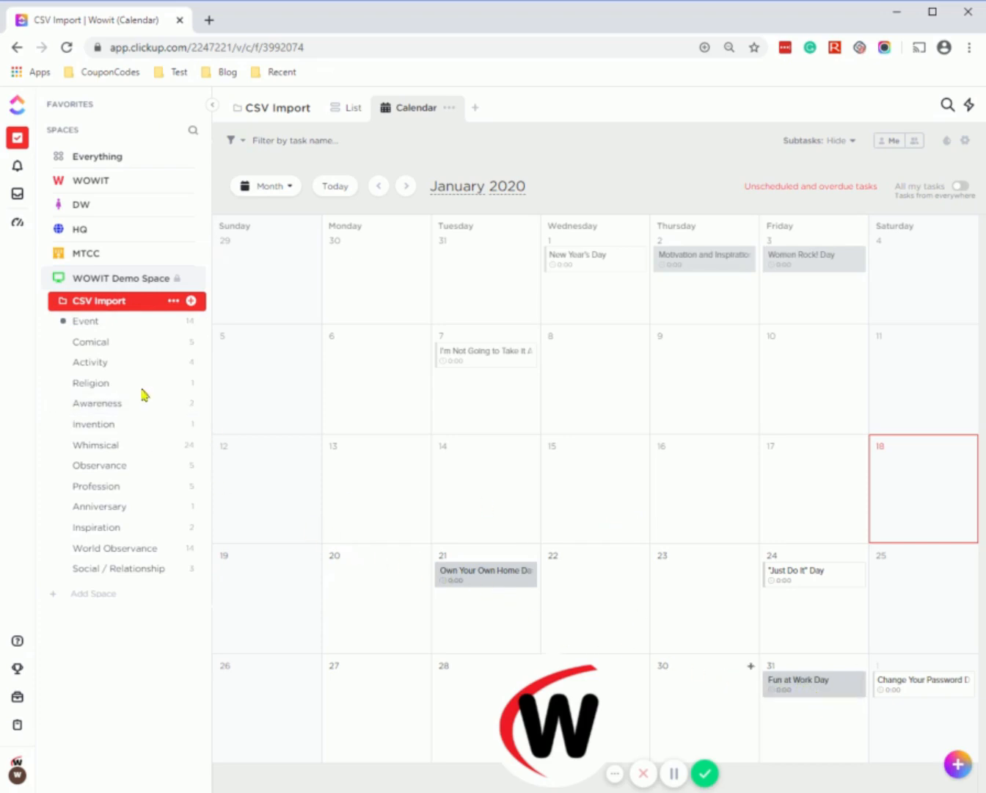
pyautogui.click(64, 347)
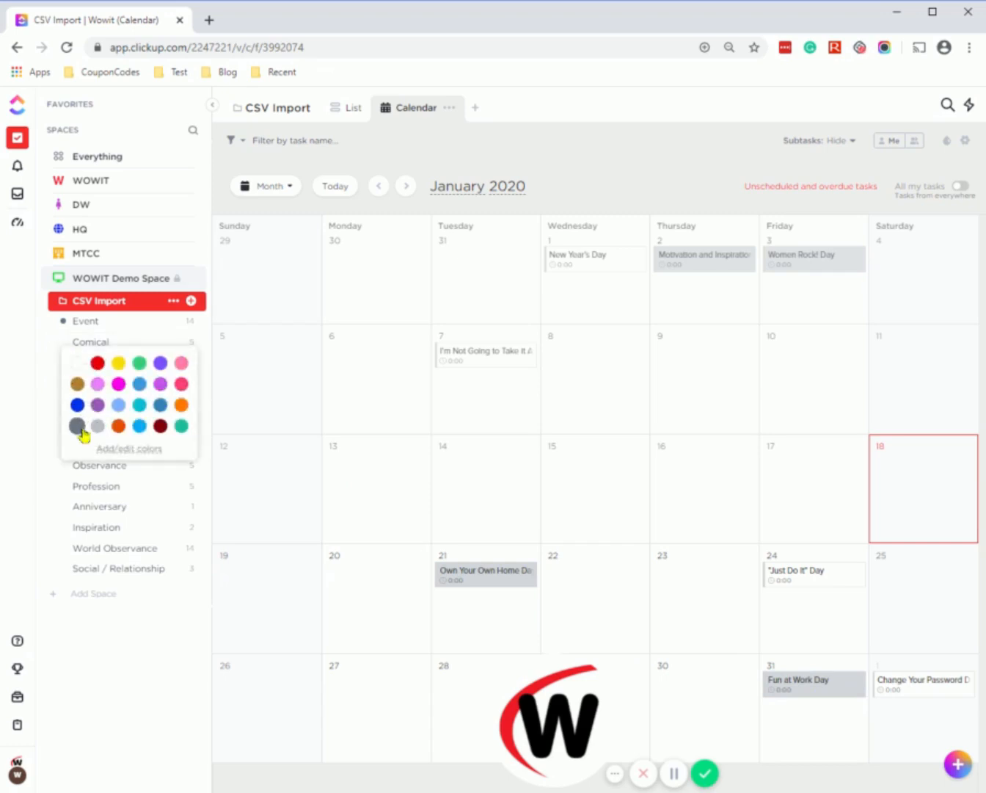
pyautogui.click(68, 369)
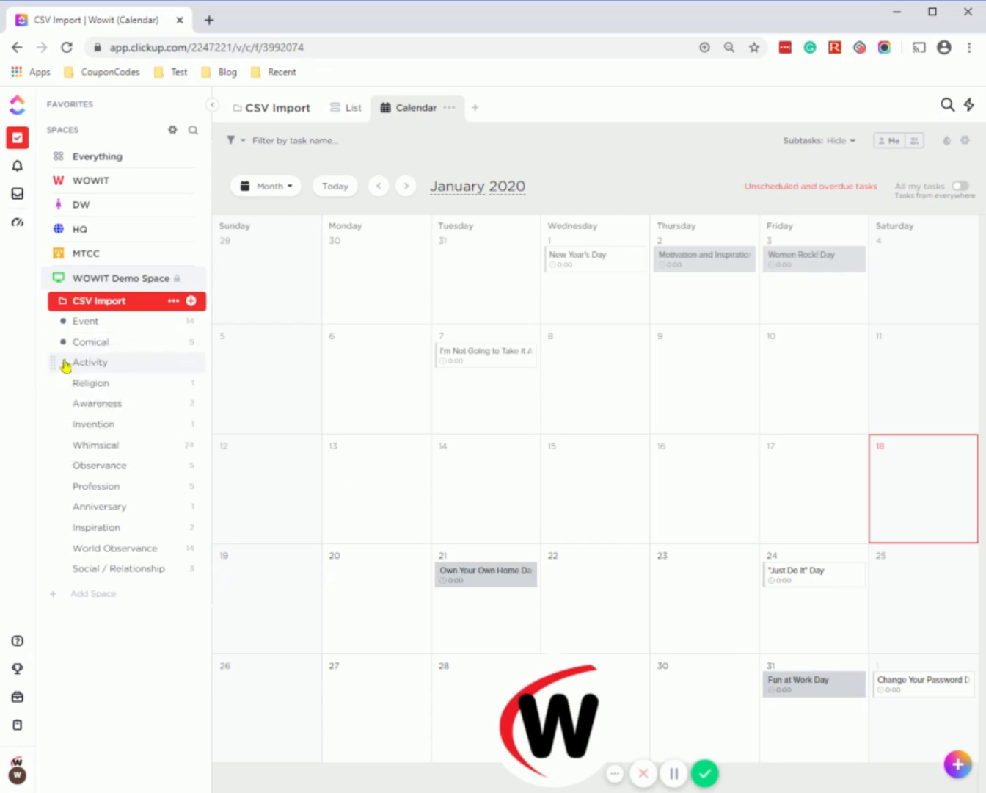
pyautogui.click(68, 365)
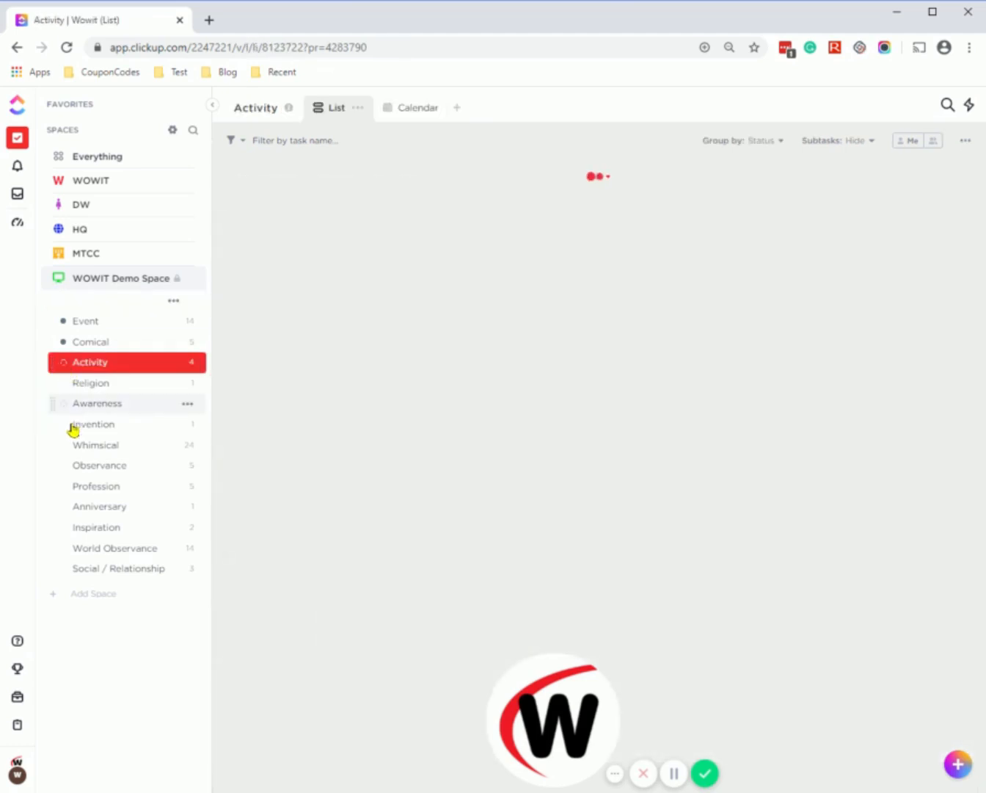
pyautogui.click(63, 363)
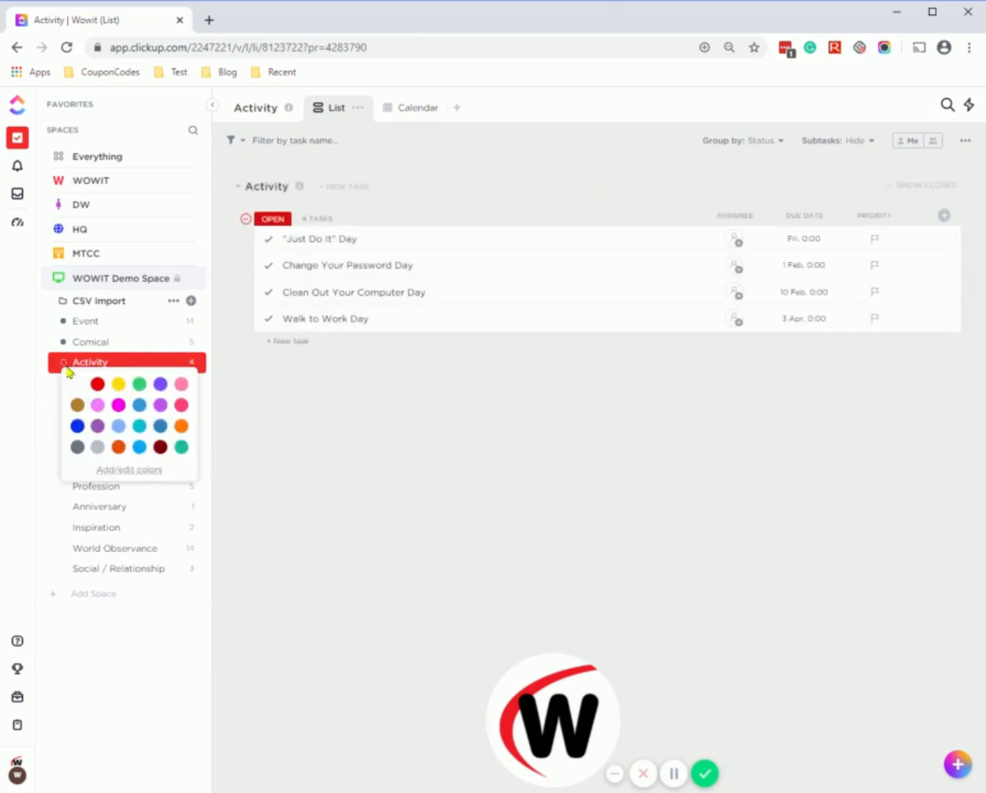
pyautogui.click(78, 447)
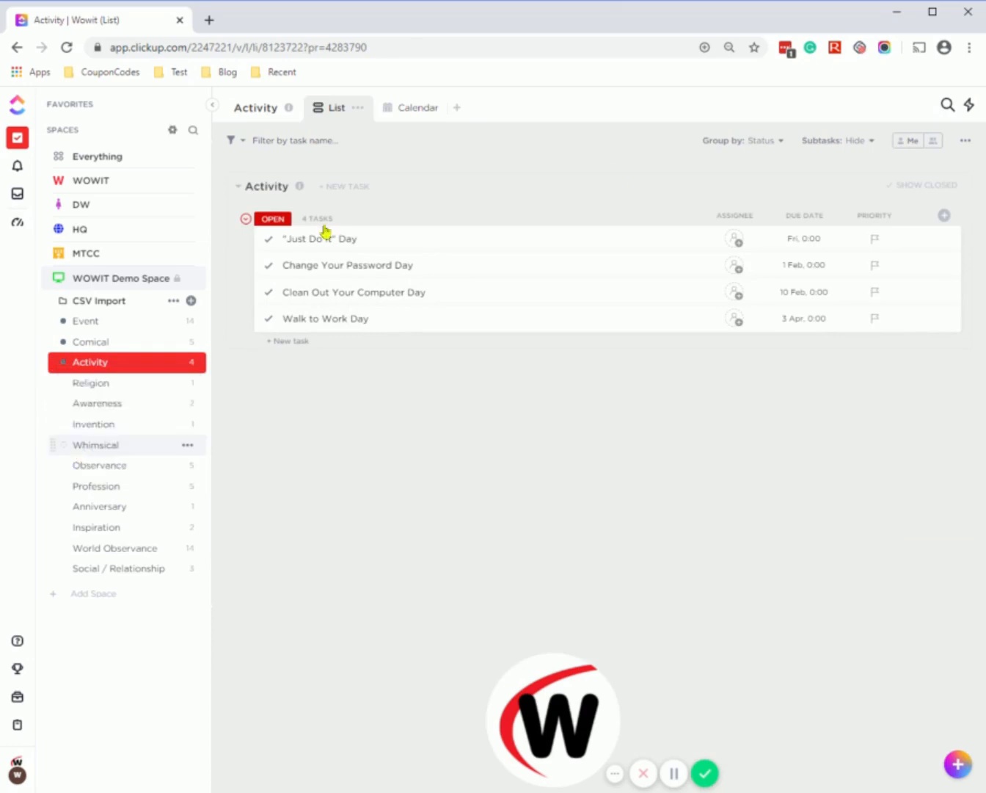
# Show the Activity list in Calendar view and color the Religion and Awareness lists dark gray
pyautogui.click(409, 110)
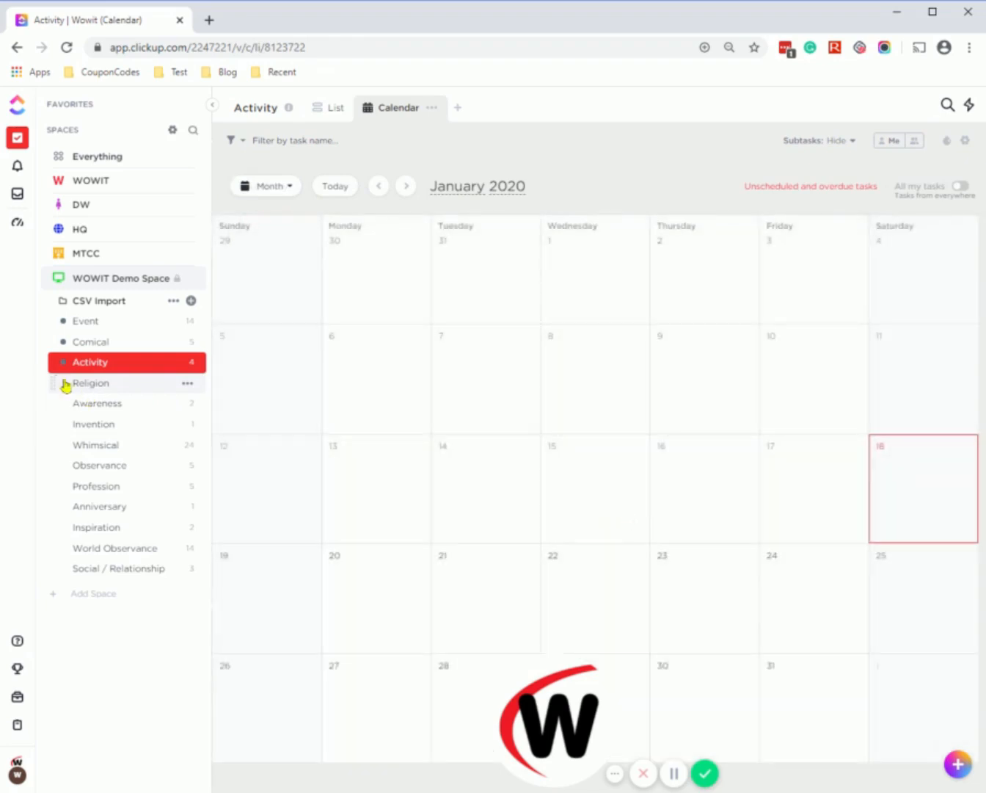
pyautogui.click(61, 383)
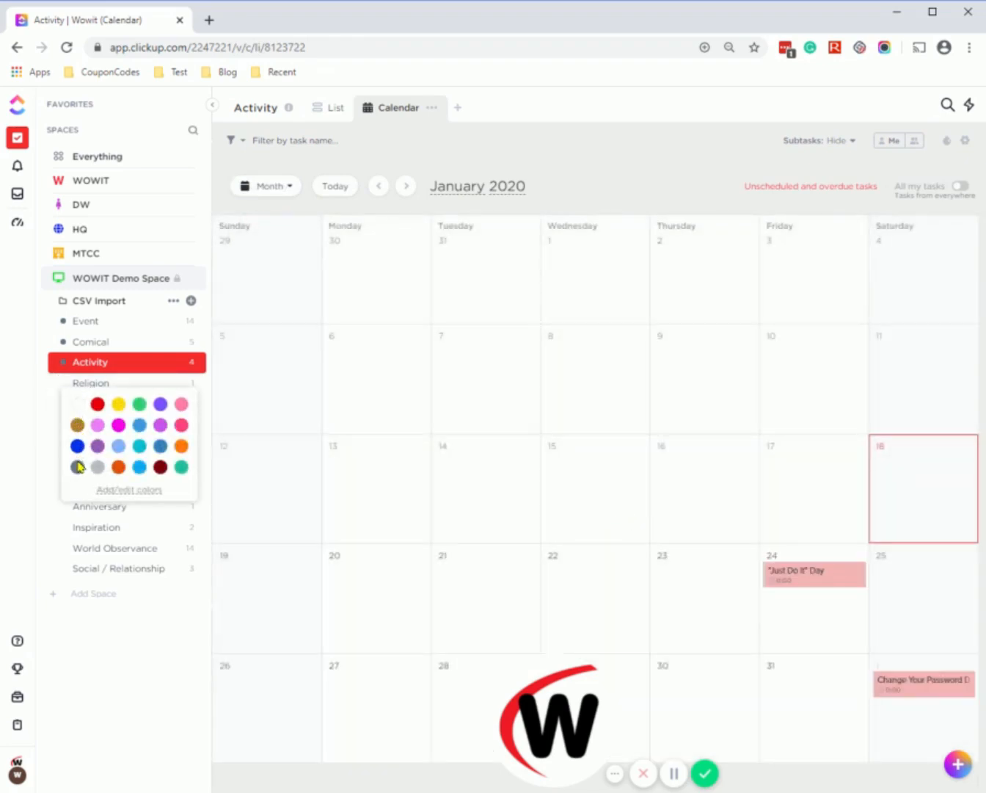
pyautogui.click(79, 466)
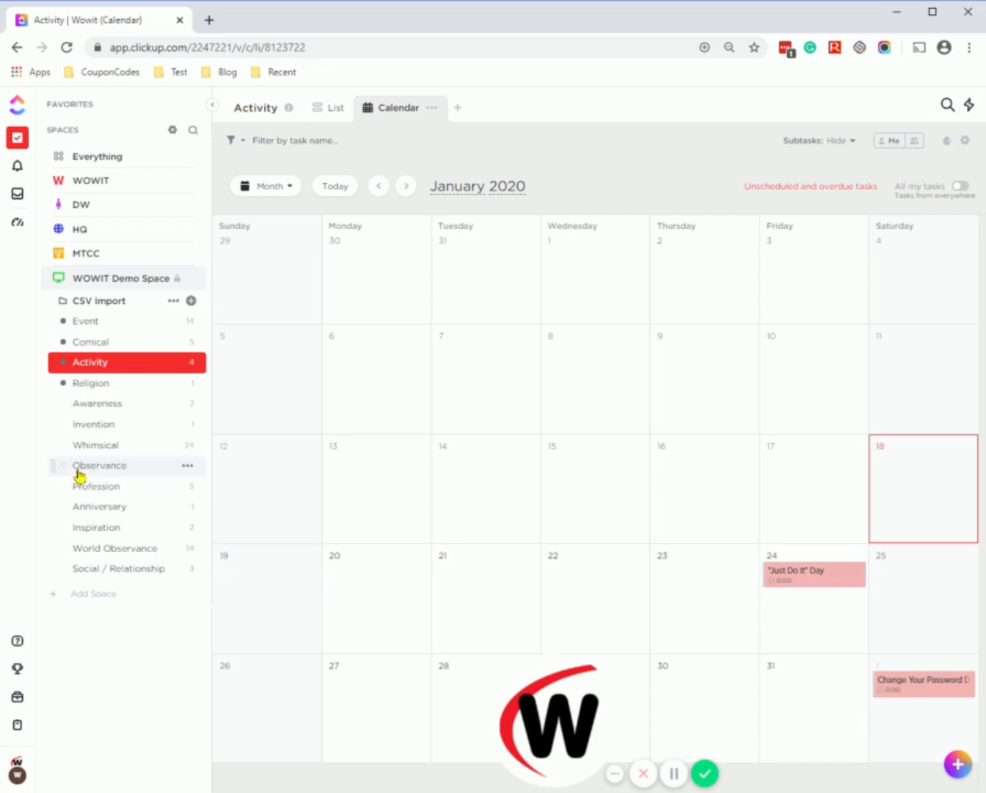
pyautogui.click(64, 406)
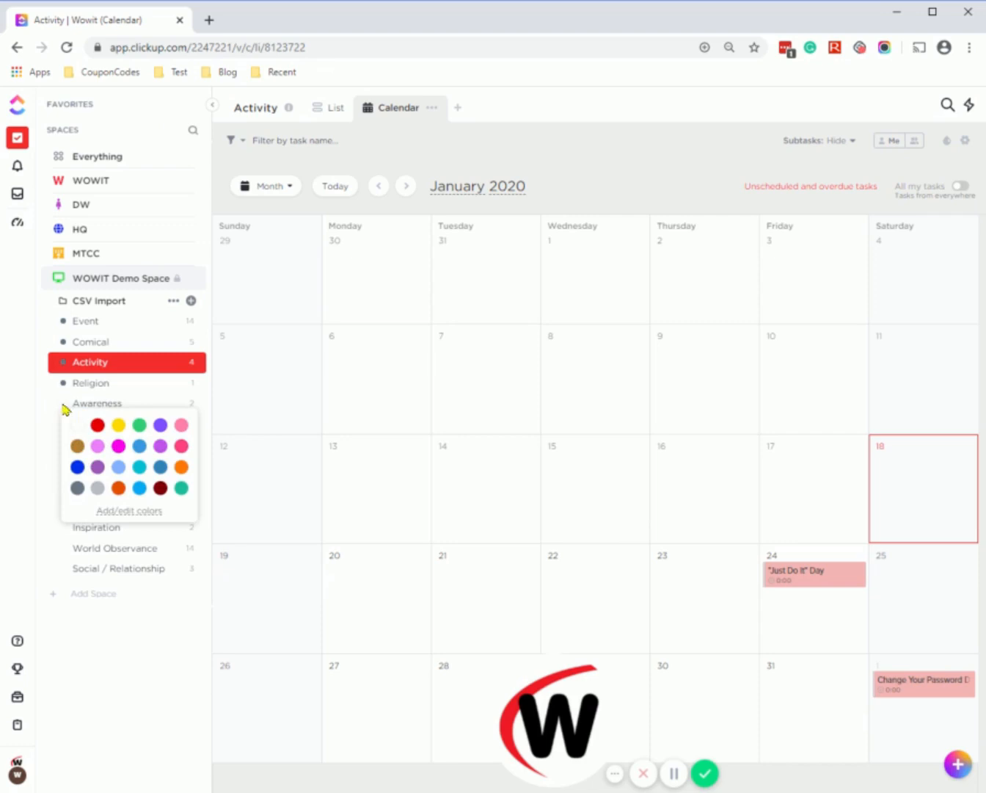
pyautogui.click(77, 492)
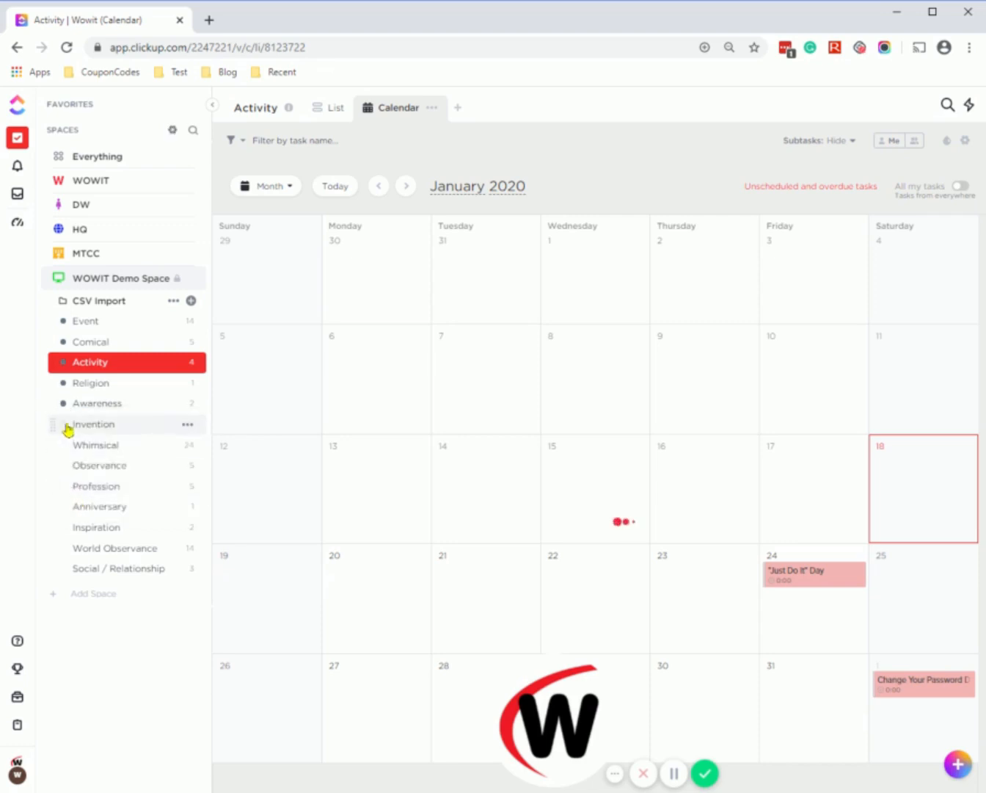
# Set the color of the Invention, Whimsical and Observance lists to dark gray
pyautogui.click(64, 425)
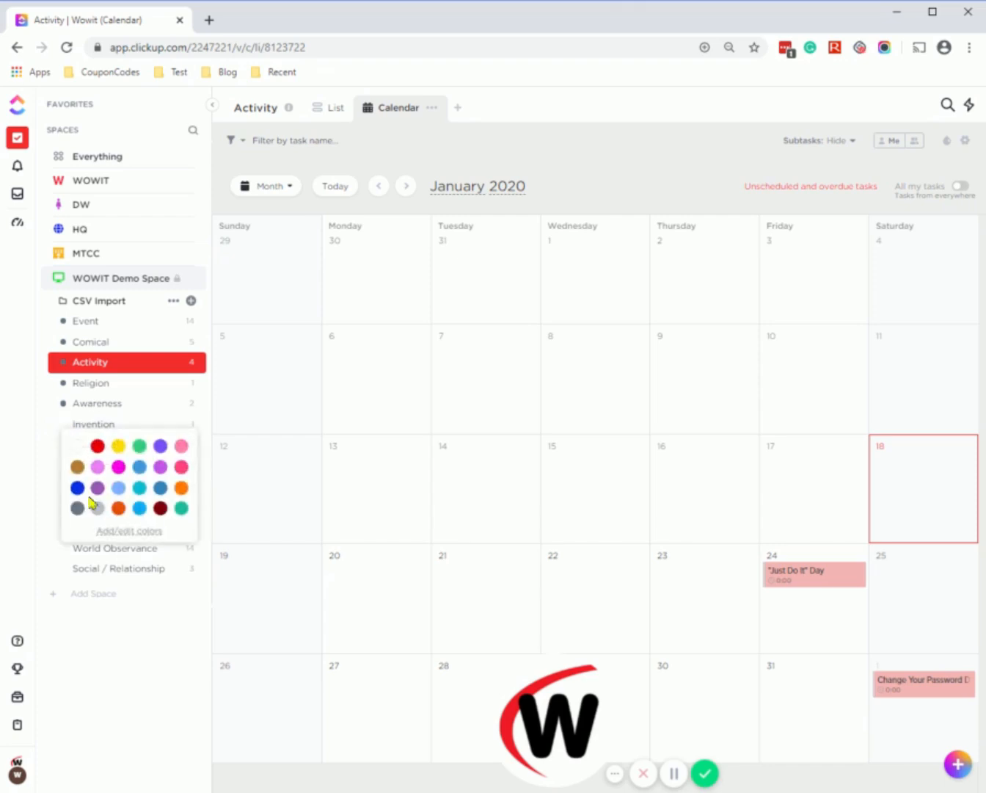
pyautogui.click(77, 508)
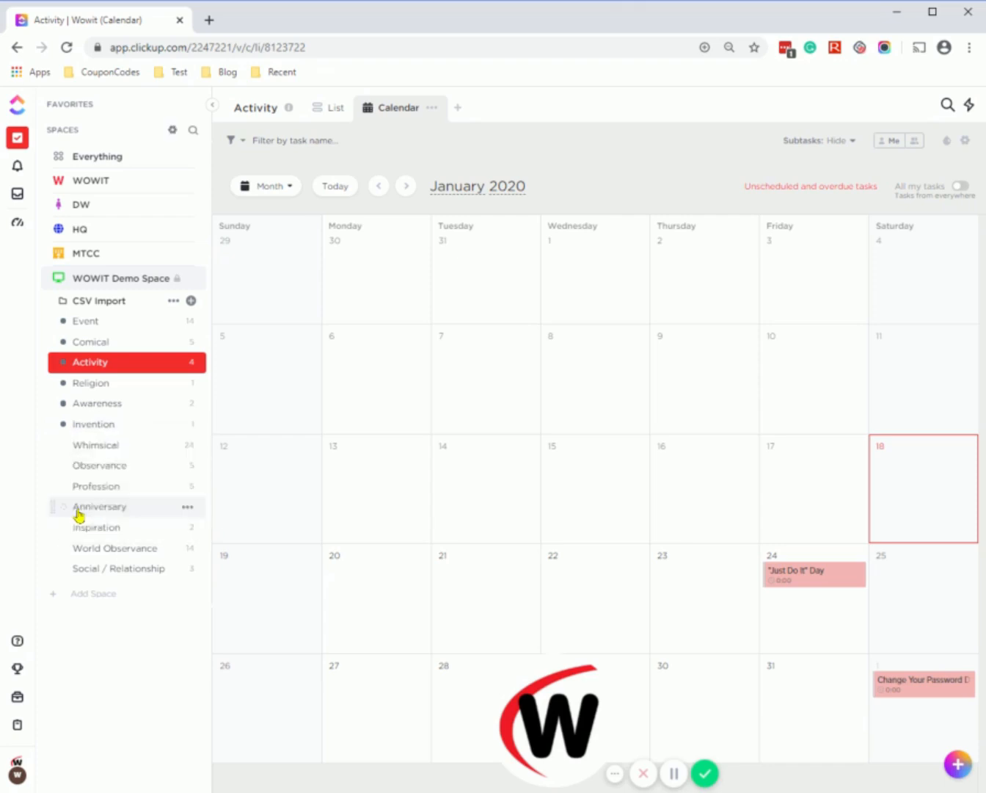
pyautogui.click(65, 446)
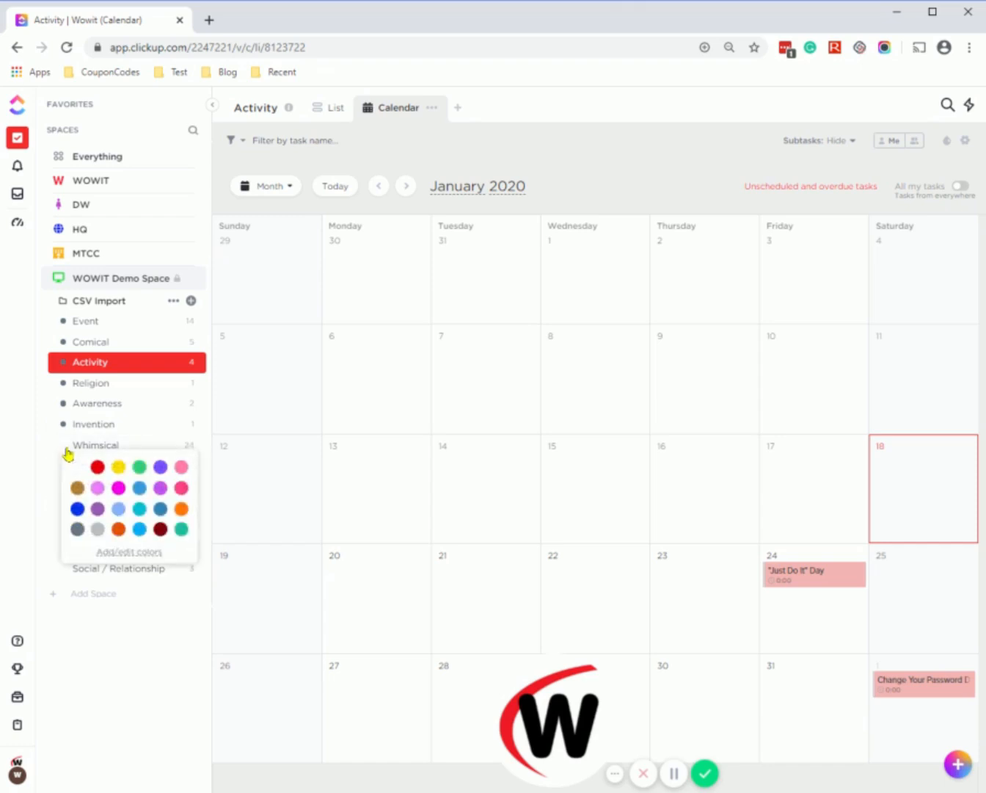
pyautogui.click(78, 529)
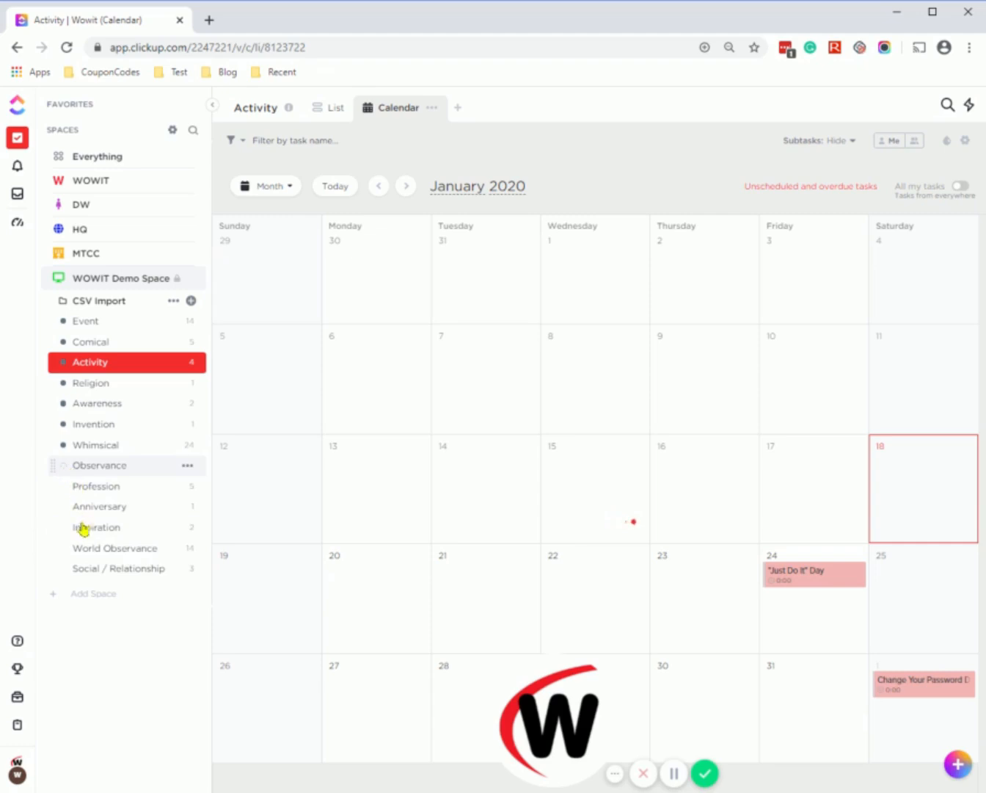
pyautogui.click(73, 574)
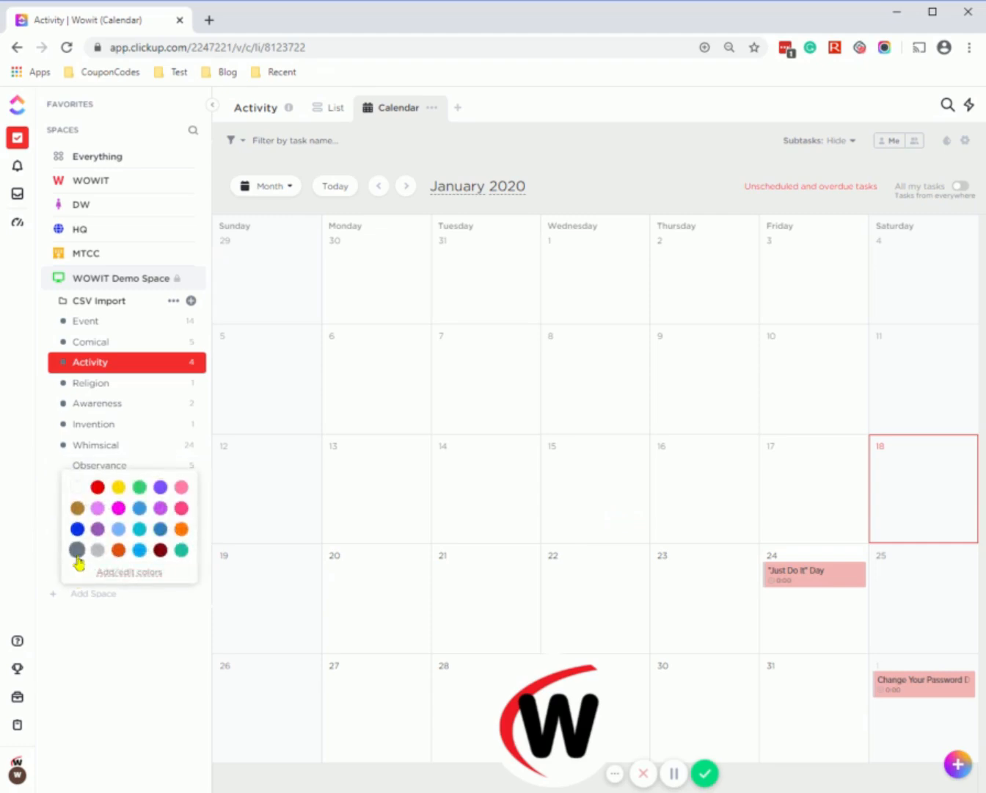
pyautogui.click(77, 552)
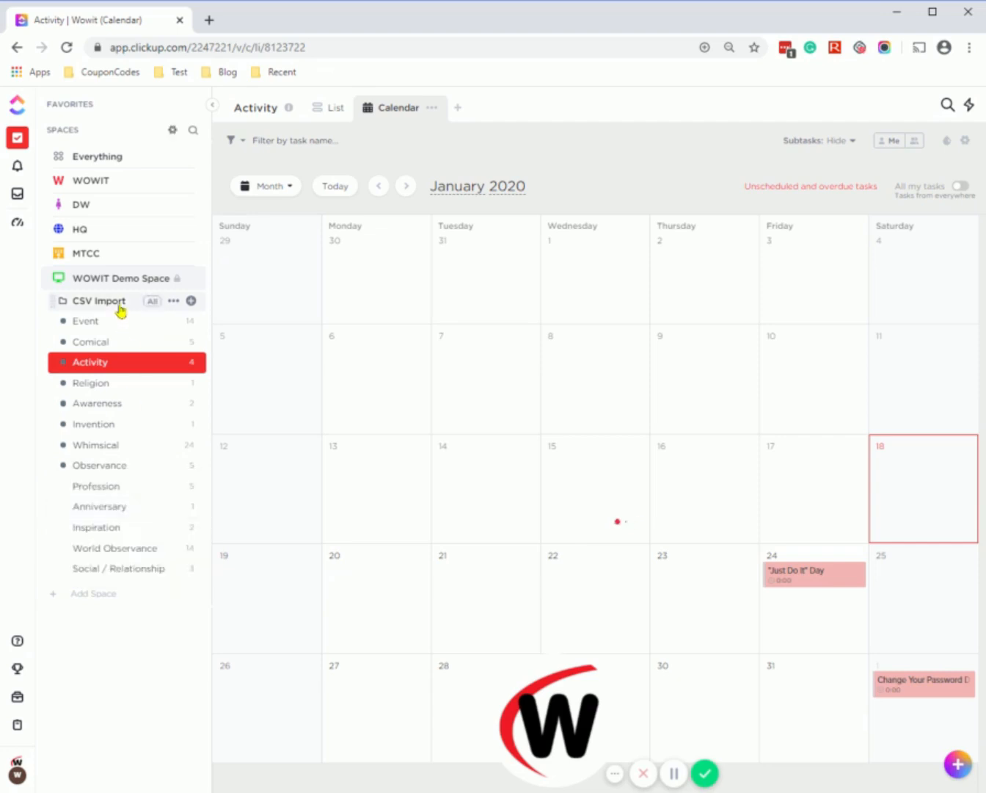
# Return to the whole CSV Import folder and check its tasks' colors in Calendar view
pyautogui.click(119, 307)
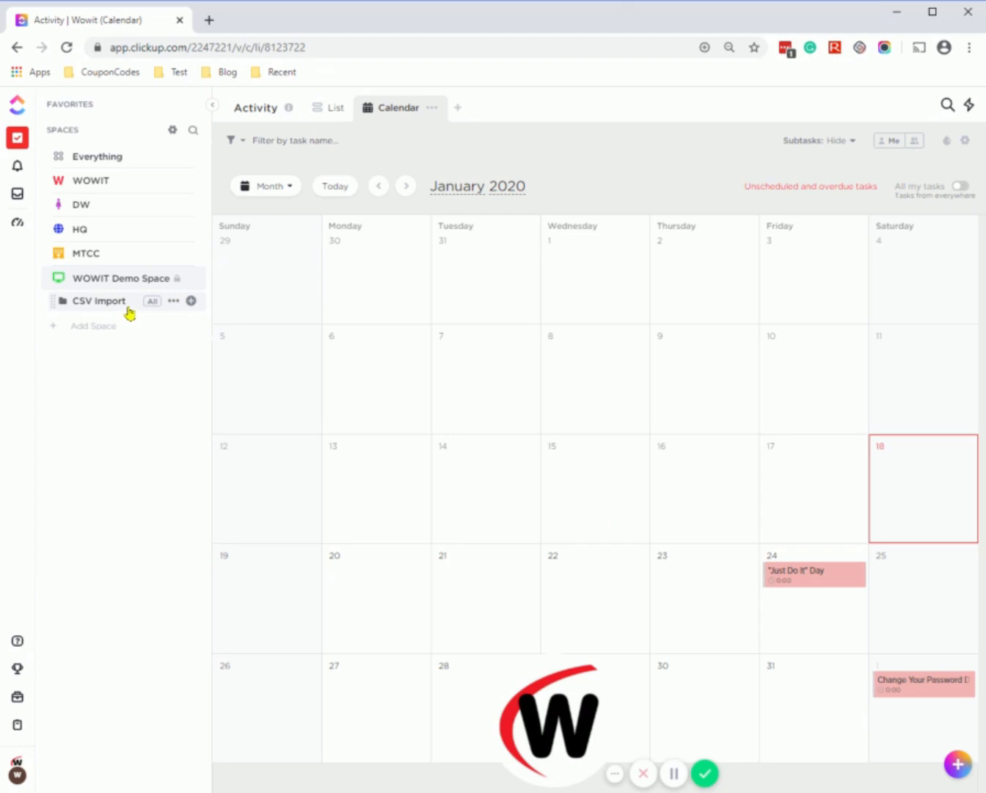
pyautogui.click(153, 304)
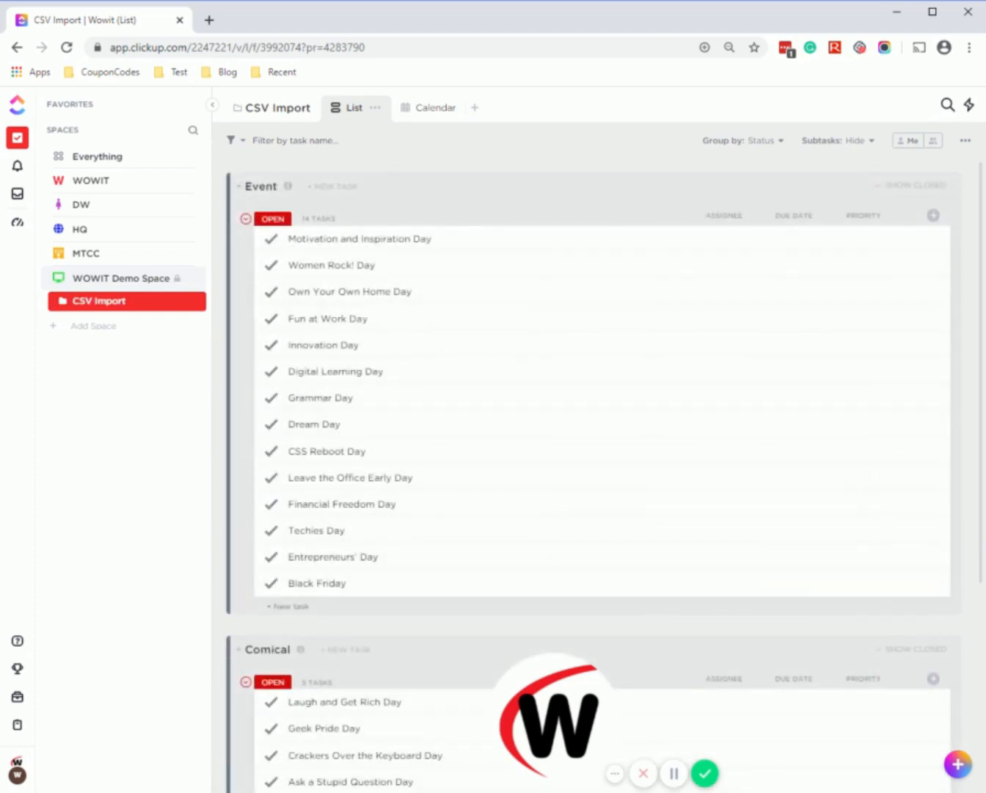
pyautogui.click(431, 111)
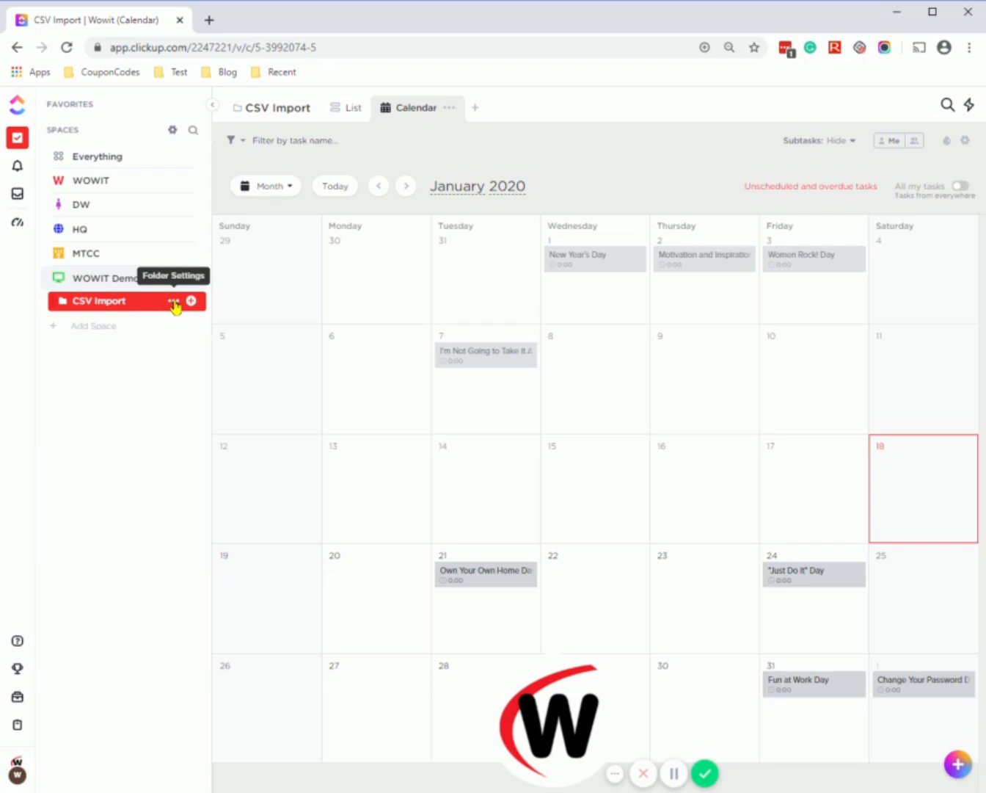
# Rename the CSV Import folder as Calendar Events
pyautogui.click(174, 302)
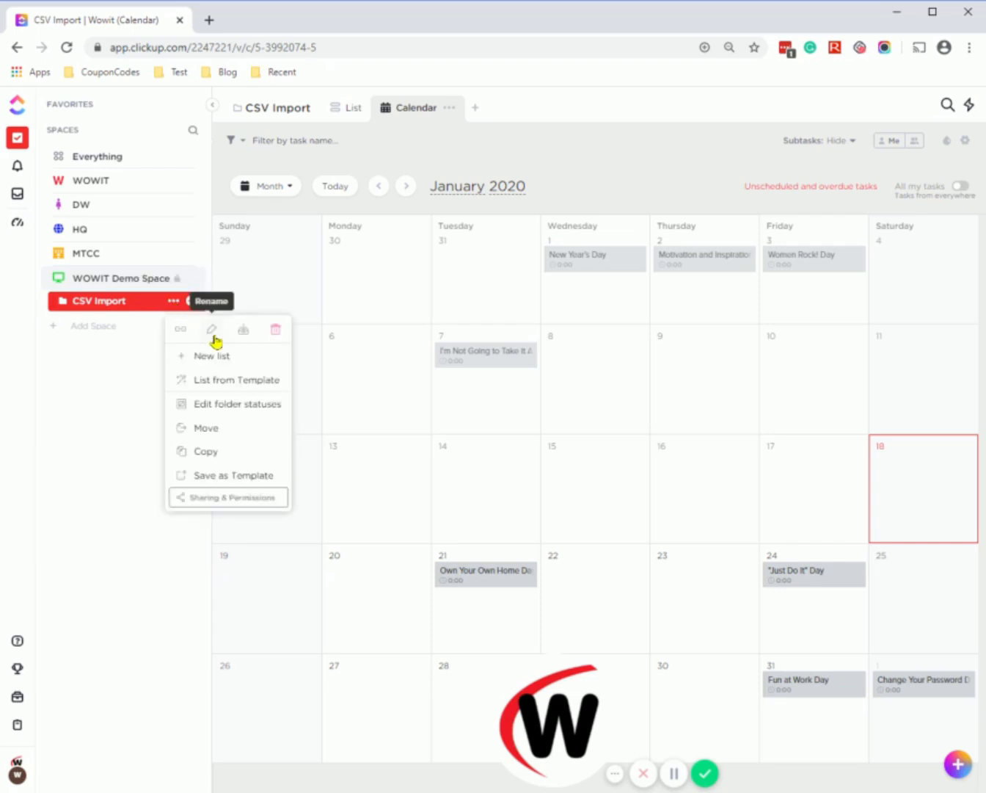
pyautogui.click(212, 331)
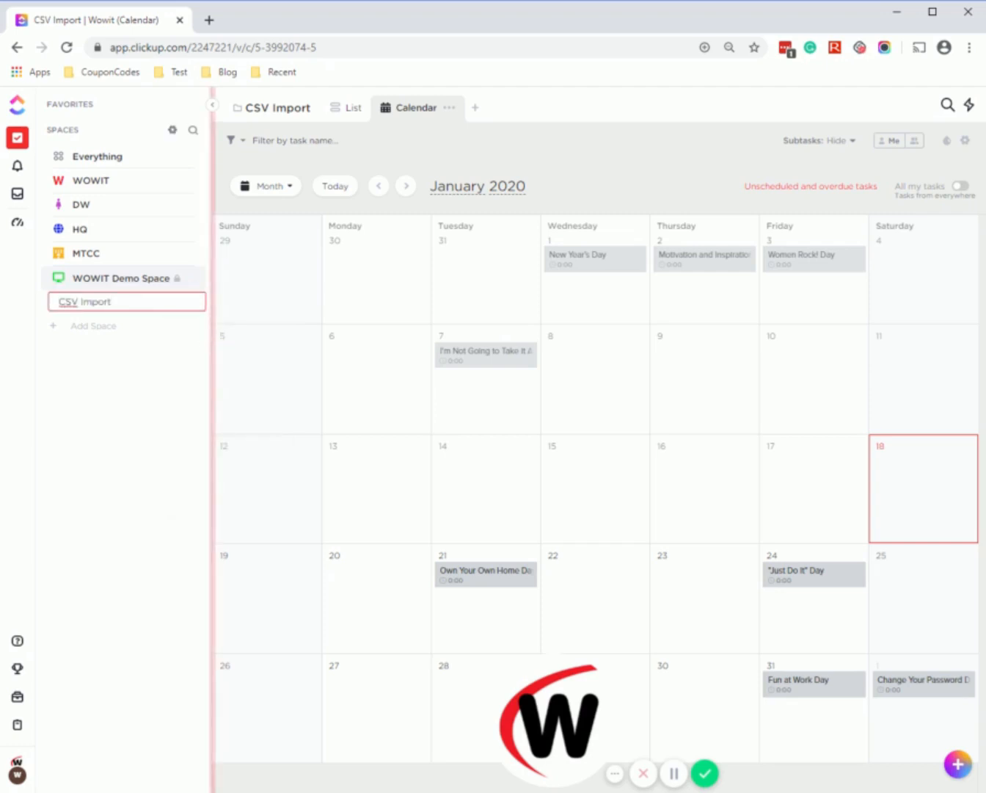
pyautogui.press('BackSpace')
pyautogui.press('BackSpace')
pyautogui.press('BackSpace')
pyautogui.press('BackSpace')
pyautogui.press('BackSpace')
pyautogui.press('BackSpace')
pyautogui.press('BackSpace')
pyautogui.press('BackSpace')
pyautogui.press('BackSpace')
pyautogui.write('XLW')
pyautogui.press('BackSpace')
pyautogui.press('BackSpace')
pyautogui.write('Calend')
pyautogui.press('Return')
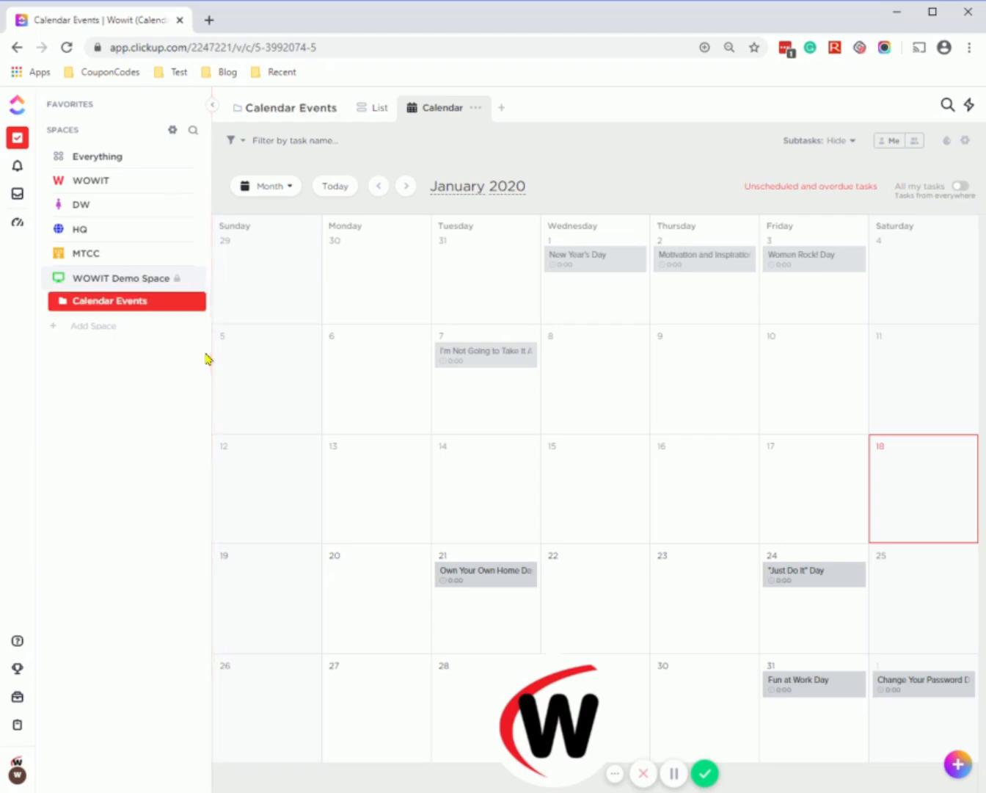